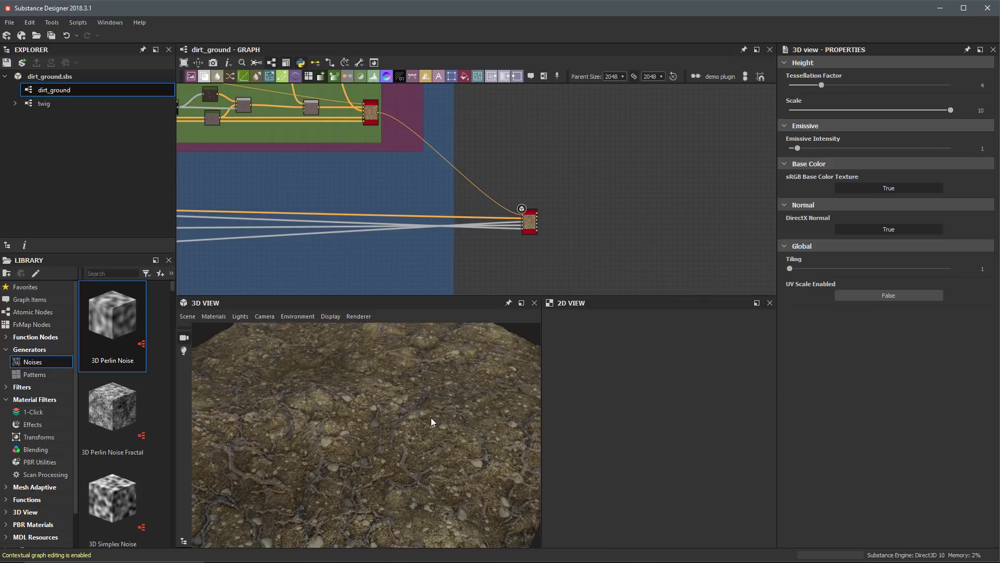
Step: Switch the graph's link creation mode to Compact Material and try pulling a link from the Base Material node's output
scroll(547, 216, up, 5)
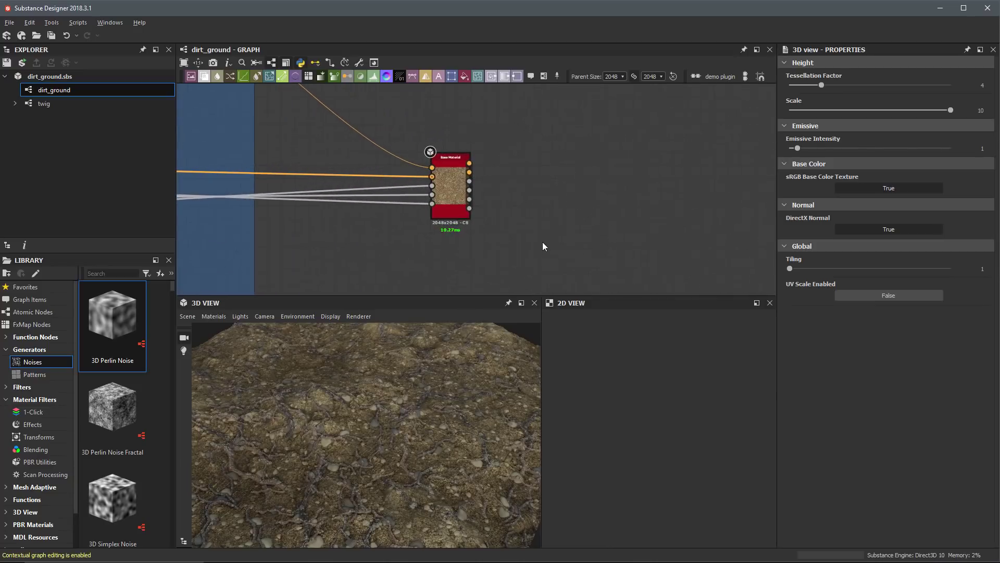
scroll(472, 233, up, 2)
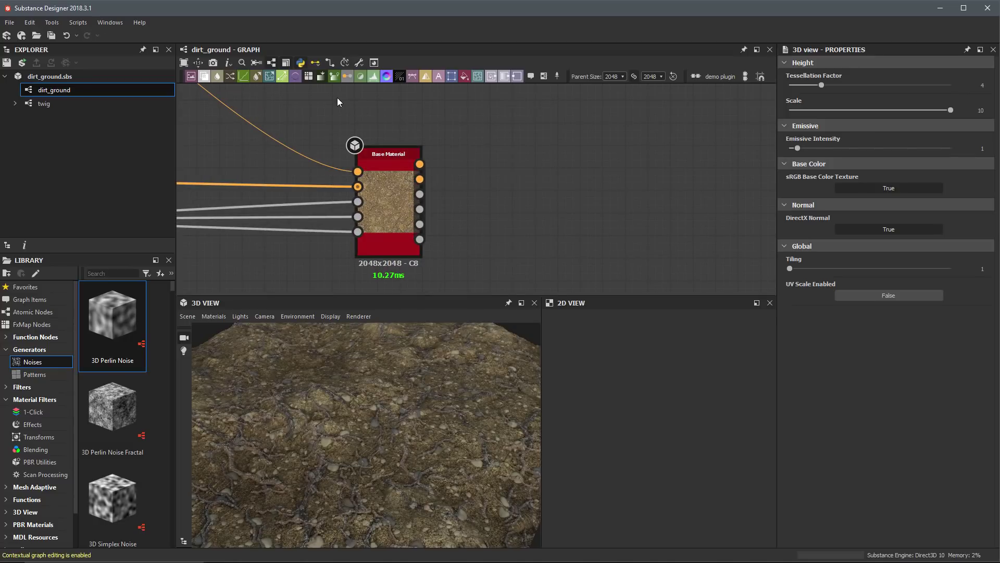
click(319, 64)
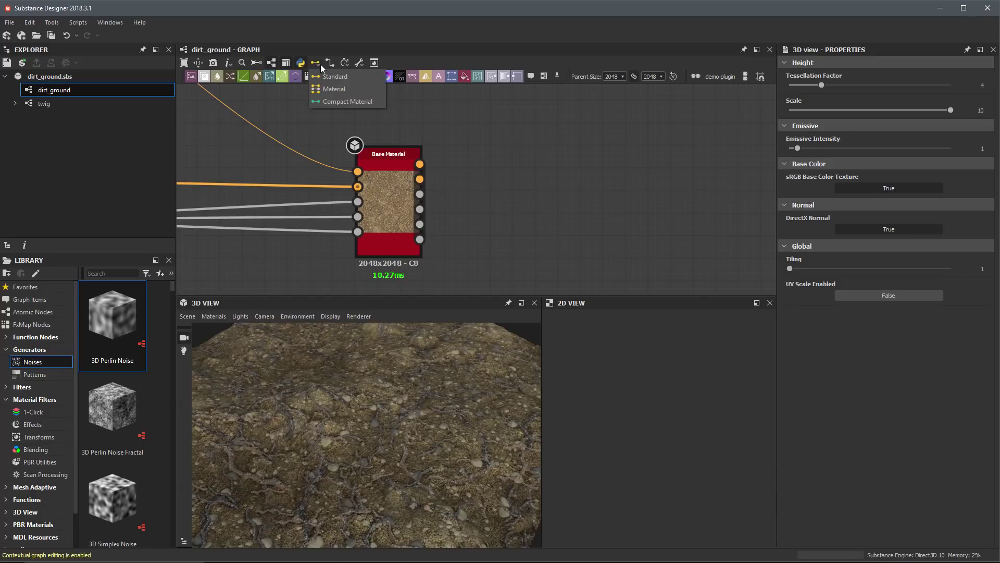
click(360, 76)
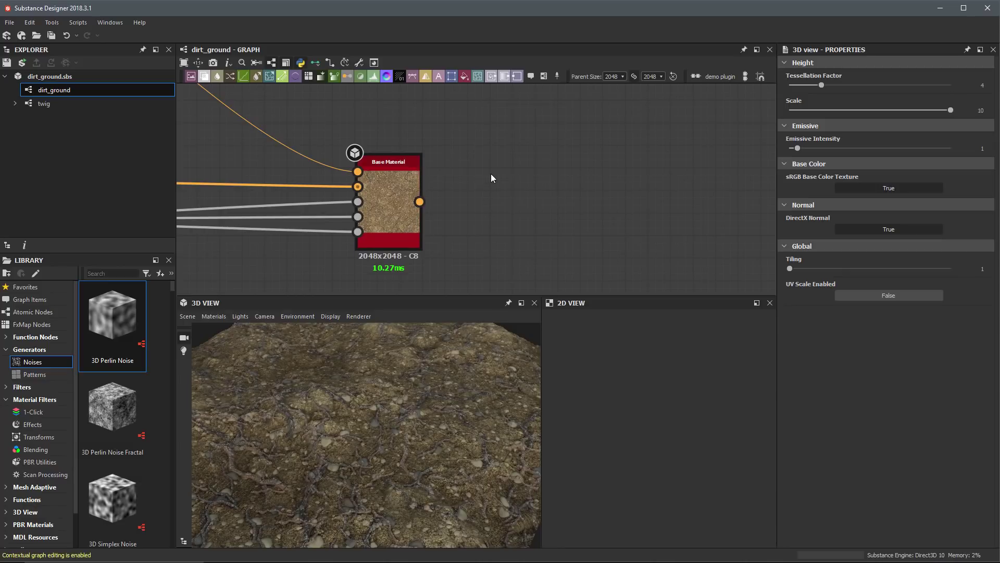
drag(420, 201, 503, 155)
click(315, 63)
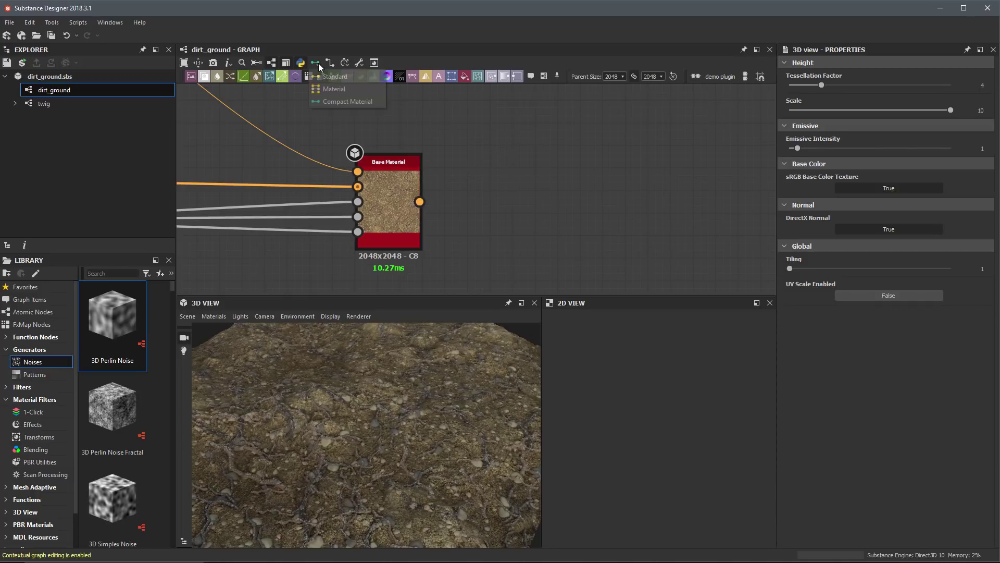
click(343, 103)
key(1)
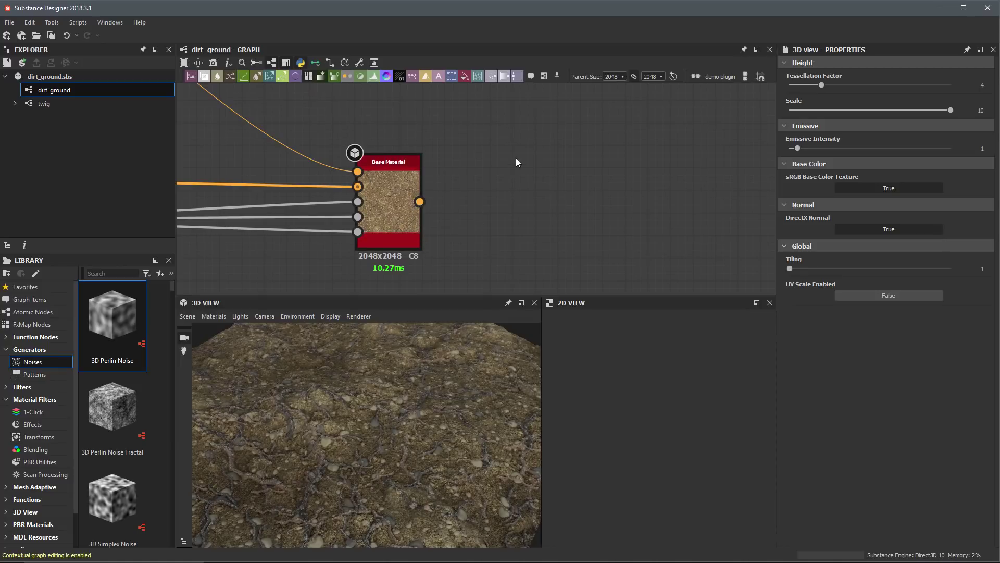
drag(420, 201, 527, 230)
Step: Add a Material Color Blend node from the Blending category of the Material Filters library, beside the Base Material node
scroll(573, 220, down, 1)
middle_drag(533, 207, 450, 187)
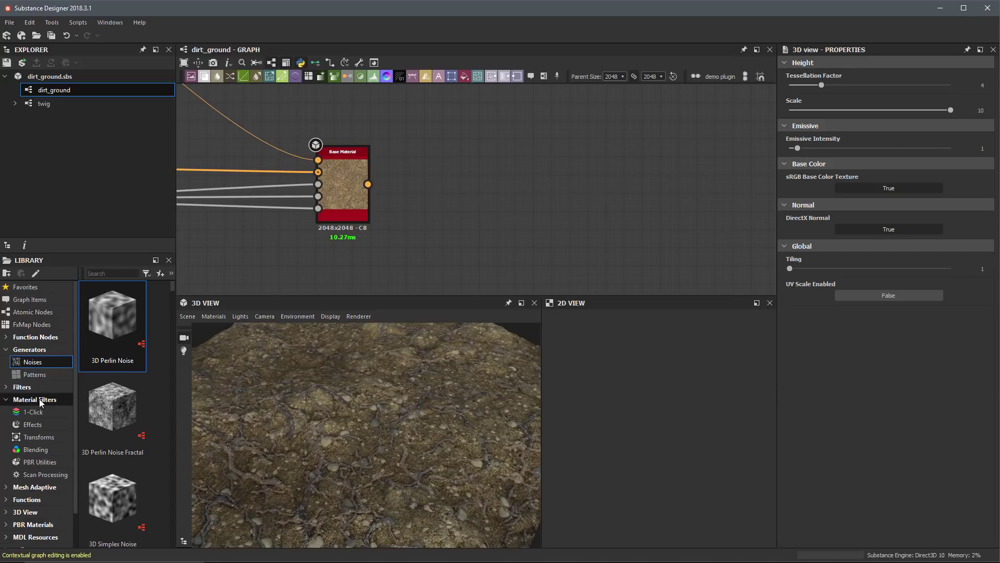
click(35, 449)
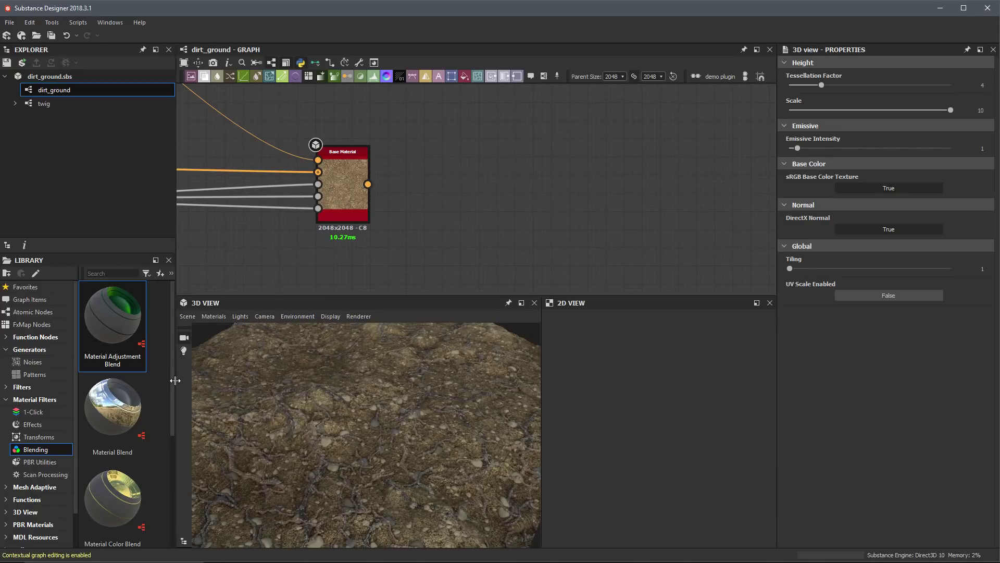
drag(175, 380, 251, 380)
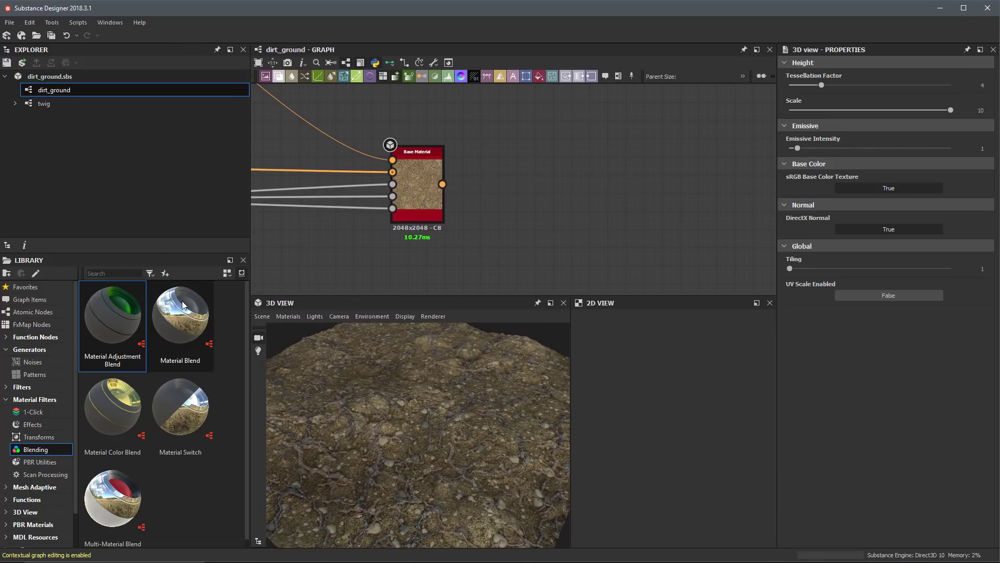
click(113, 414)
drag(114, 415, 539, 177)
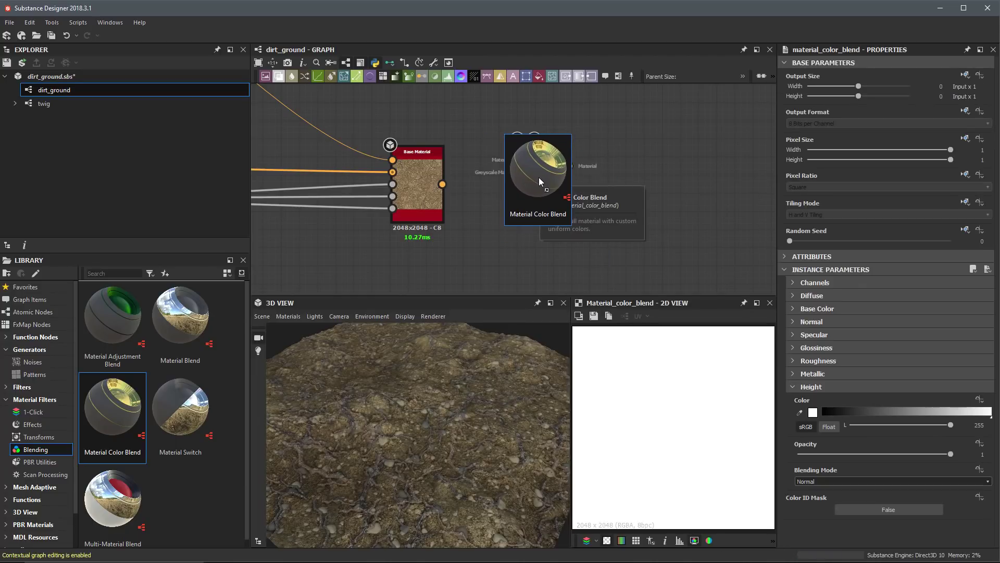
scroll(507, 189, up, 1)
scroll(507, 189, up, 1)
middle_drag(541, 183, 508, 227)
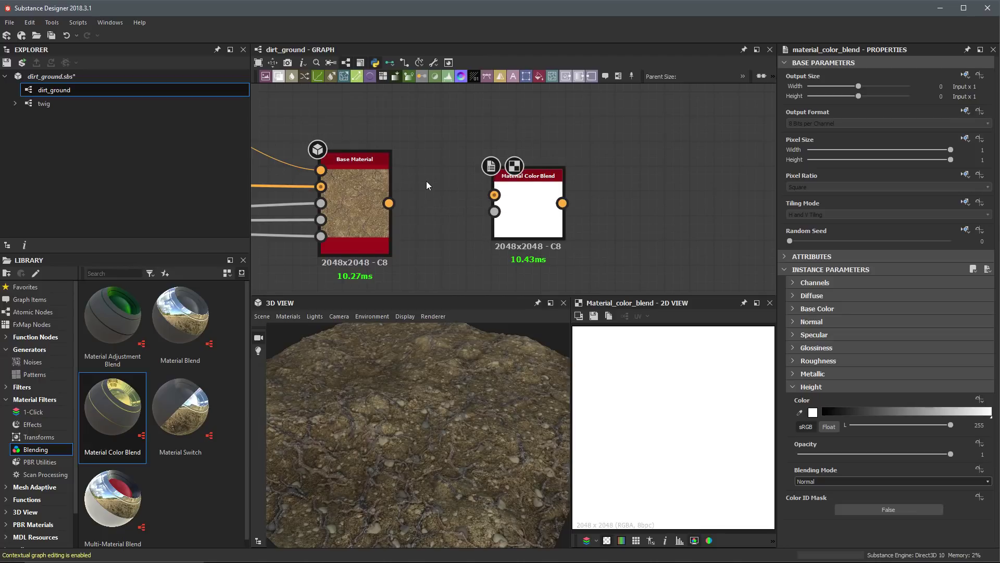
Step: Check the Material Color Blend node's separate connectors in Standard link mode, return to Compact Material mode and shift the node slightly
key(1)
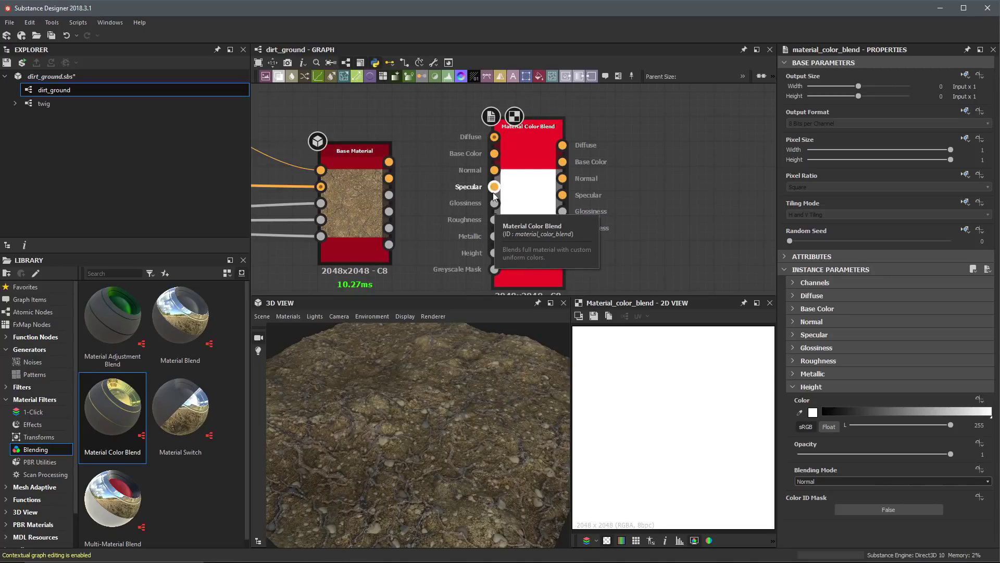
key(3)
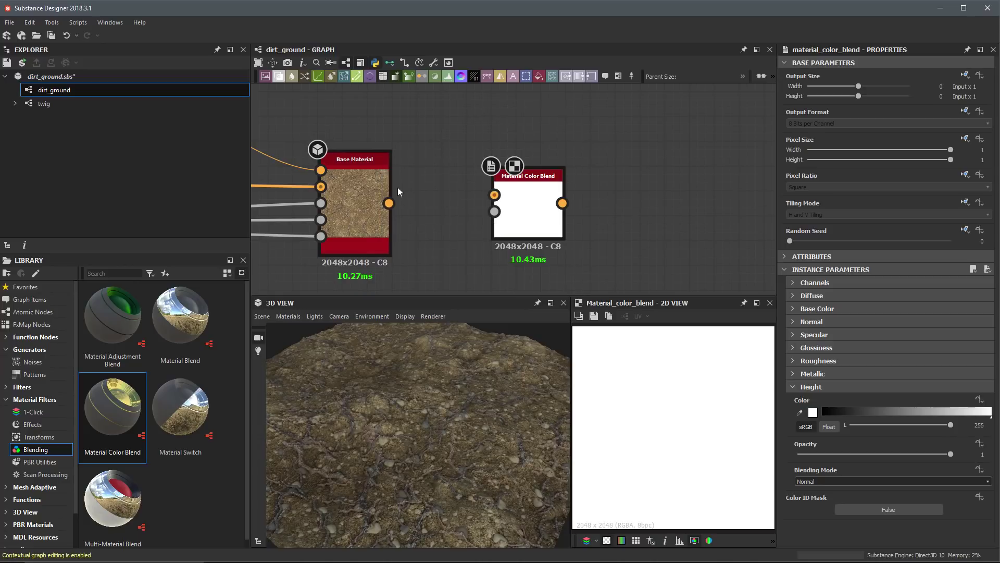
drag(525, 213, 550, 199)
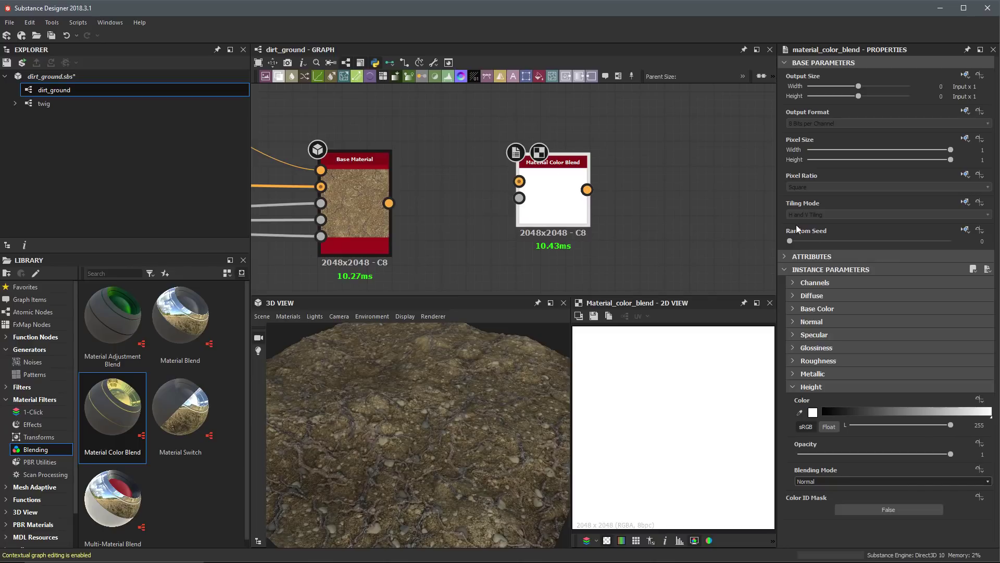
Step: Disable the Diffuse, Specular and Glossiness channels and enable Ambient Occlusion on the Material Color Blend node
click(784, 62)
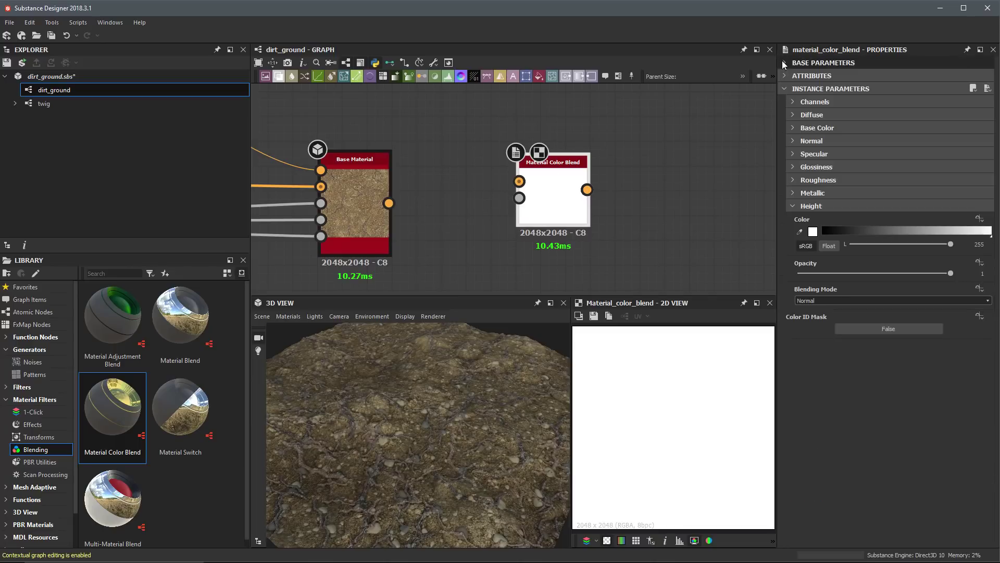
click(793, 102)
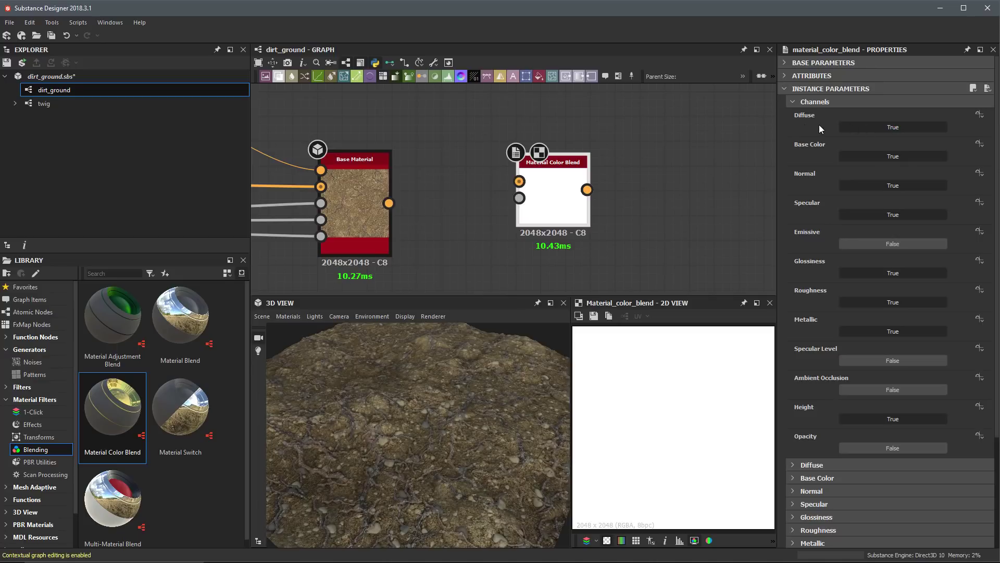
click(847, 127)
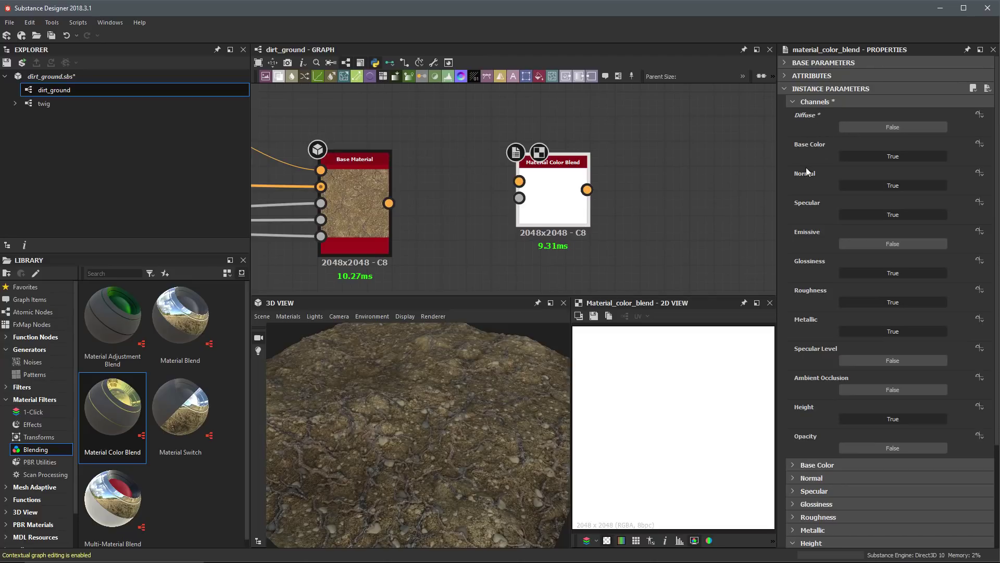
click(848, 214)
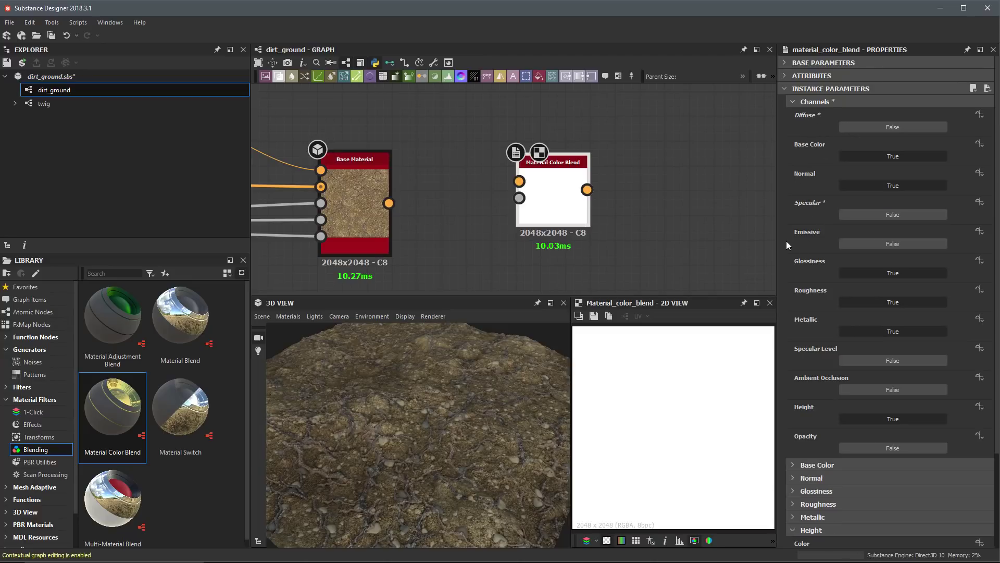
click(864, 273)
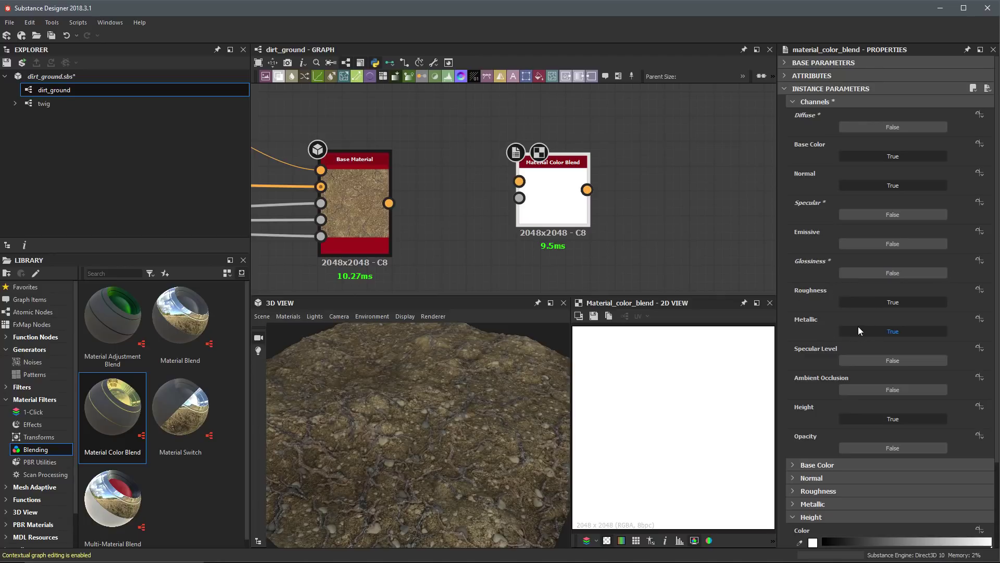
click(857, 390)
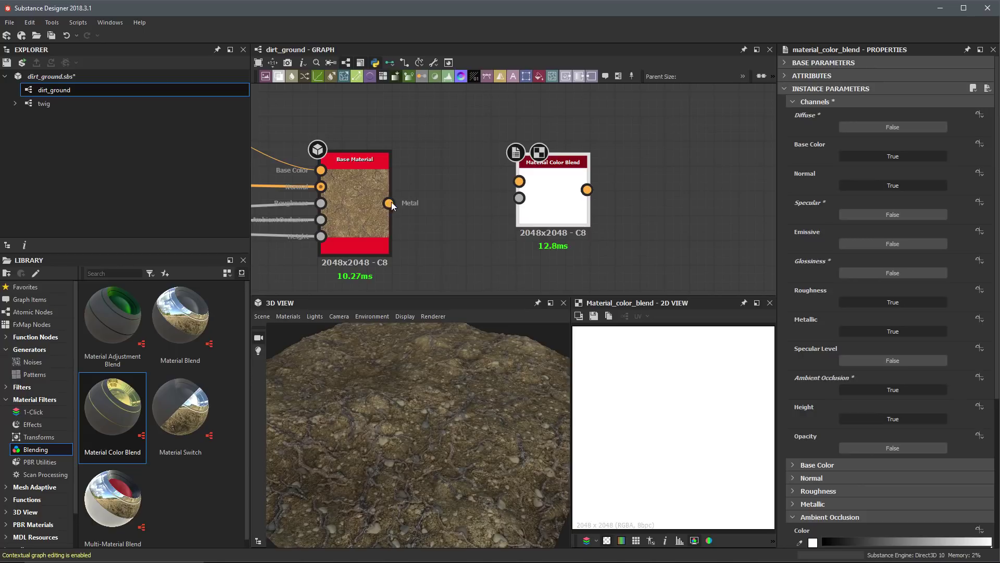
Step: Connect the Base Material output to the Material Color Blend's material input and check the individual channel links in Standard mode
drag(389, 202, 519, 182)
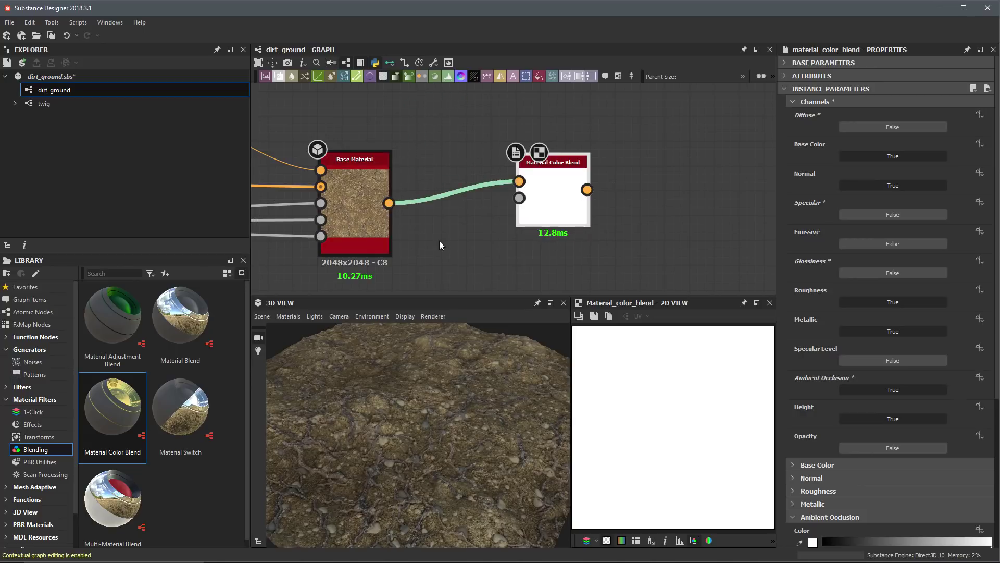
drag(575, 221, 626, 235)
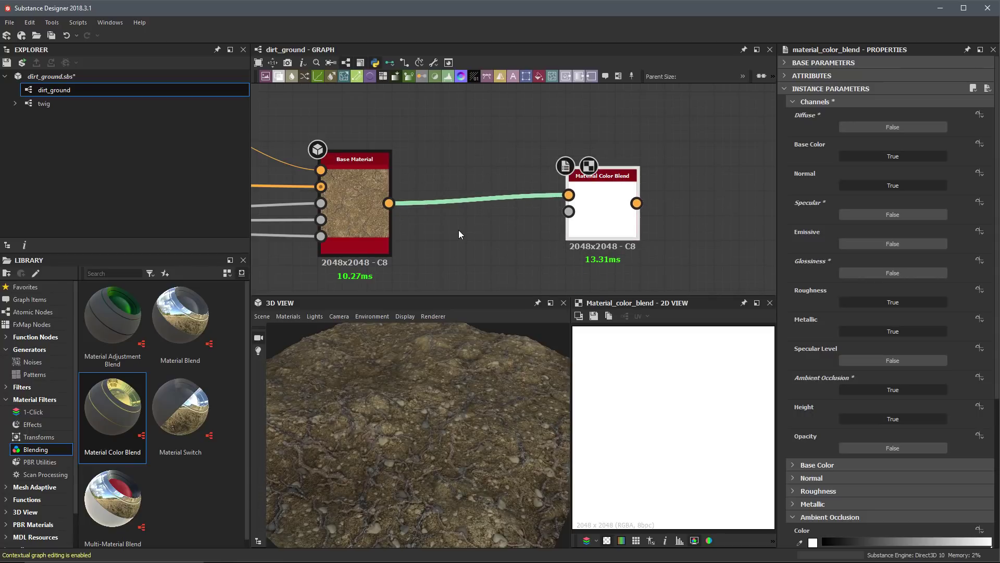
key(1)
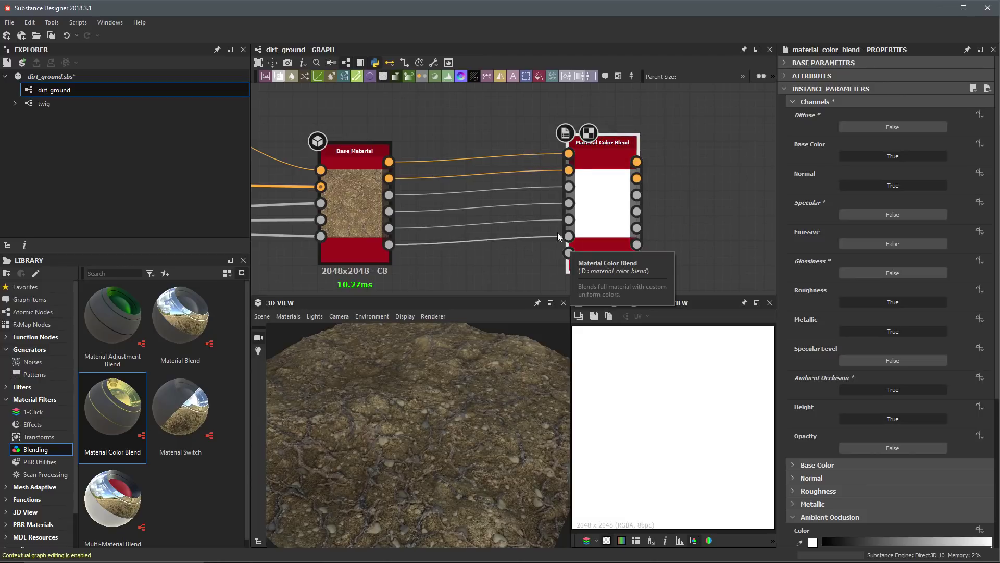
key(3)
Step: Collapse the Material Color Blend's Channels and Ambient Occlusion parameter groups and move the node slightly lower in the graph
double_click(592, 215)
click(833, 102)
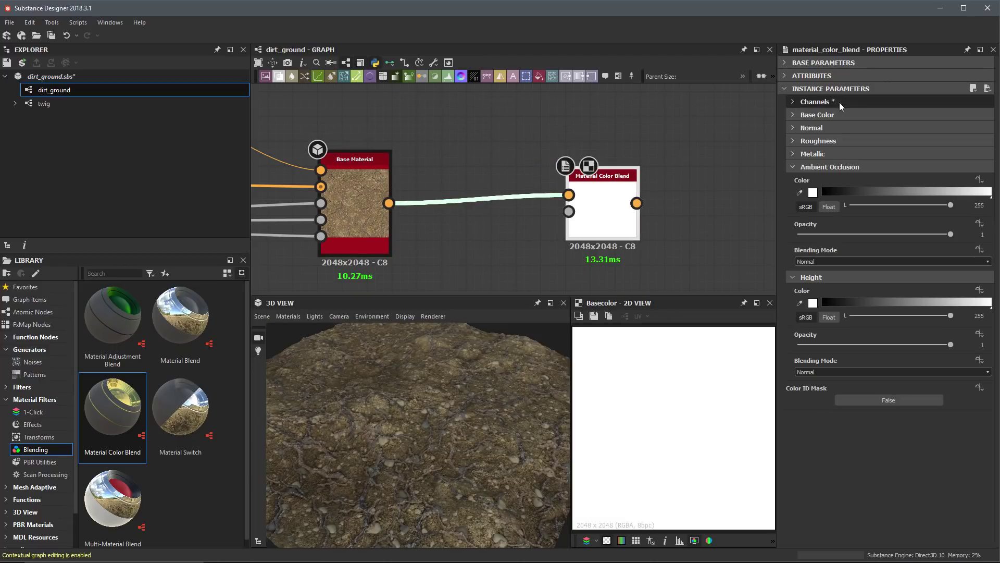
click(797, 172)
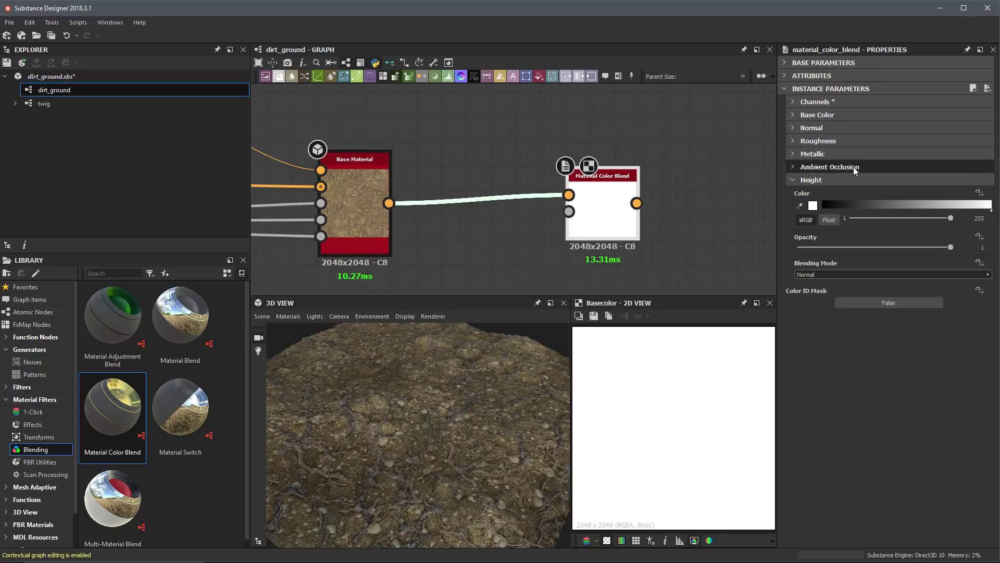
click(797, 101)
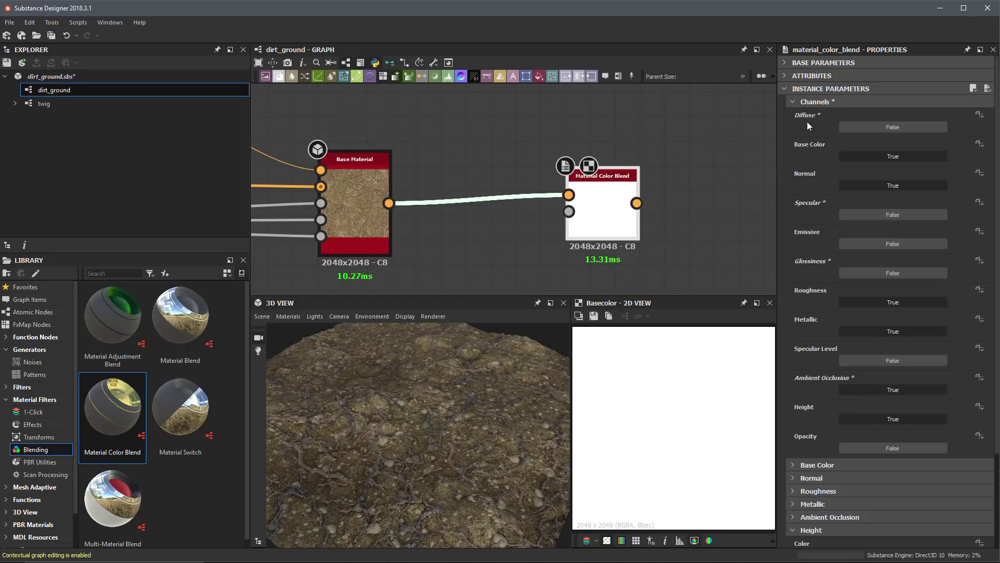
click(790, 102)
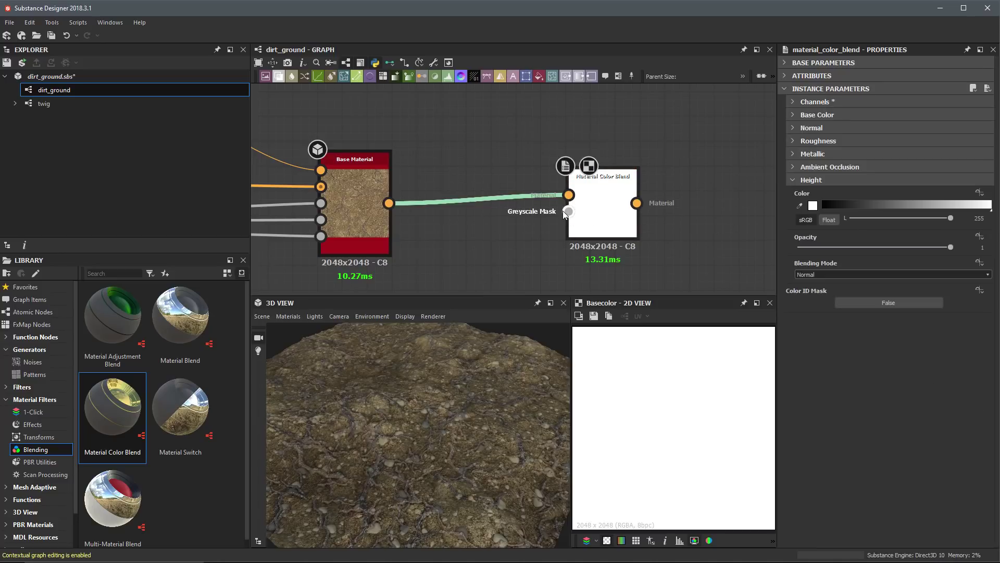
middle_drag(518, 224, 522, 178)
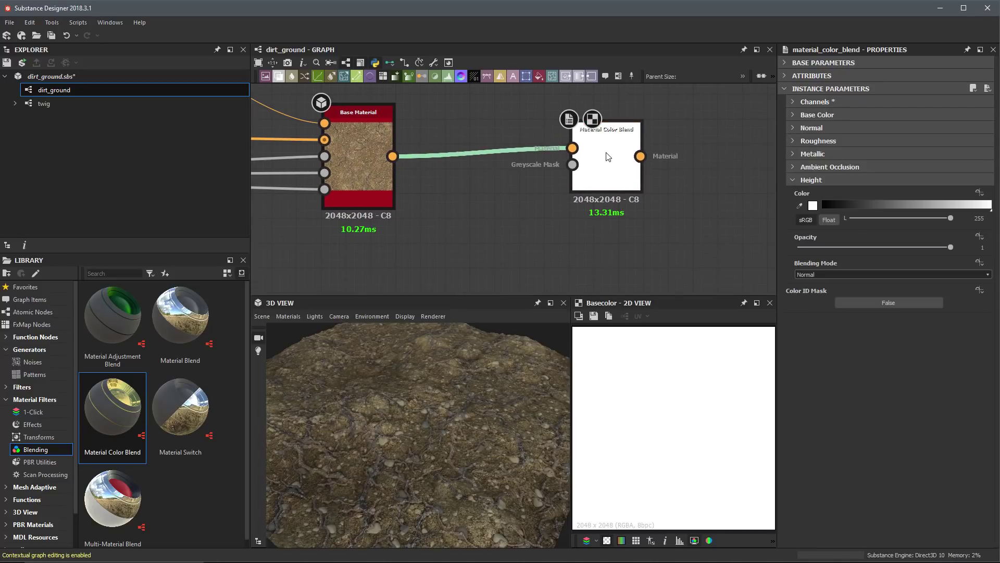
drag(599, 150, 597, 200)
middle_drag(533, 222, 544, 193)
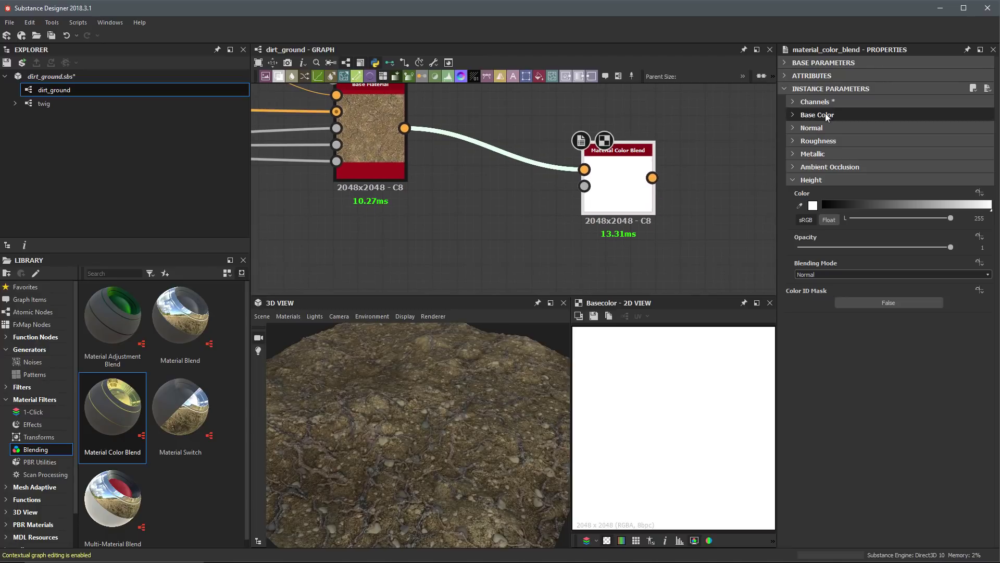
Step: Look over the color, opacity and blending mode settings for Base Color and Roughness on the Material Color Blend node
click(789, 115)
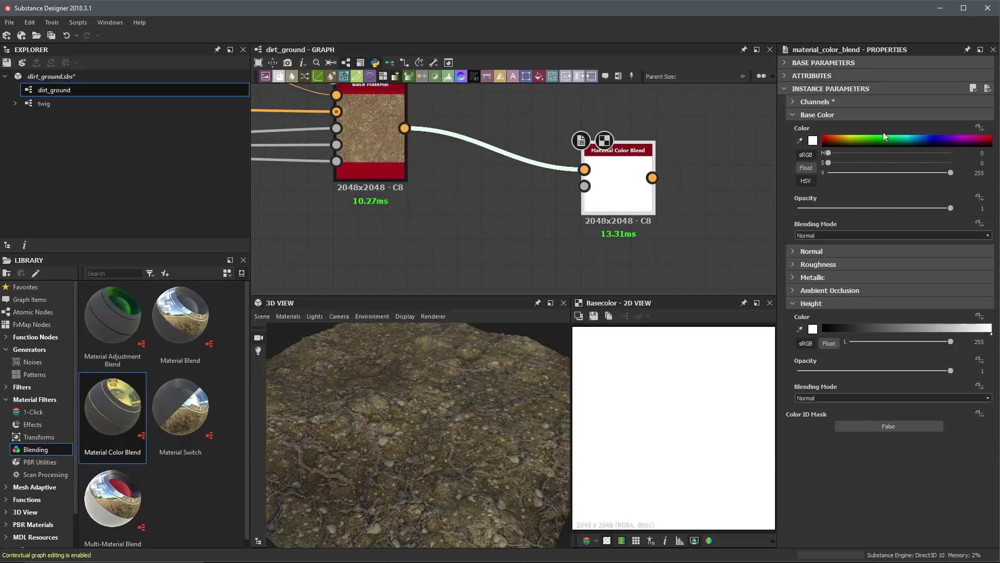
click(794, 263)
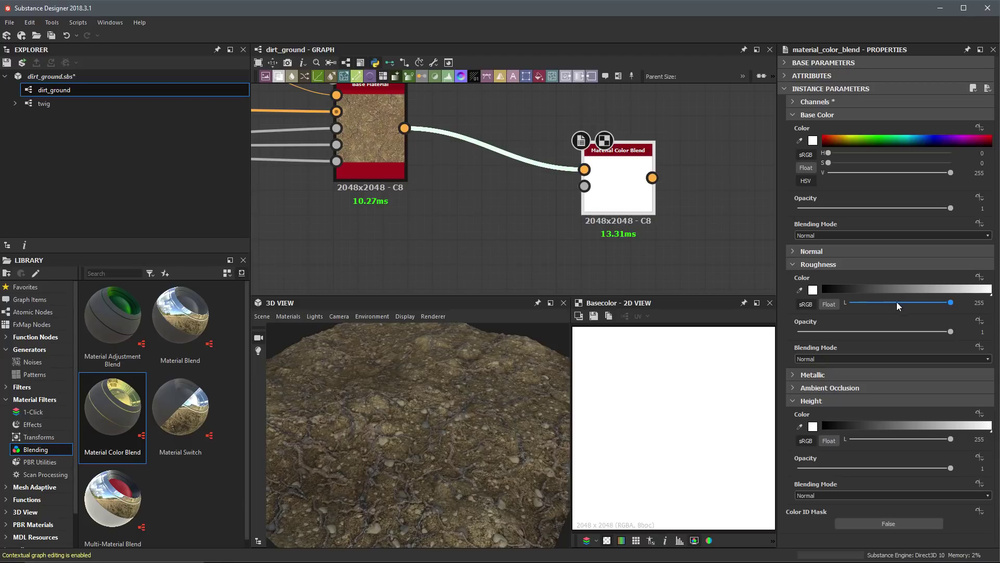
click(793, 115)
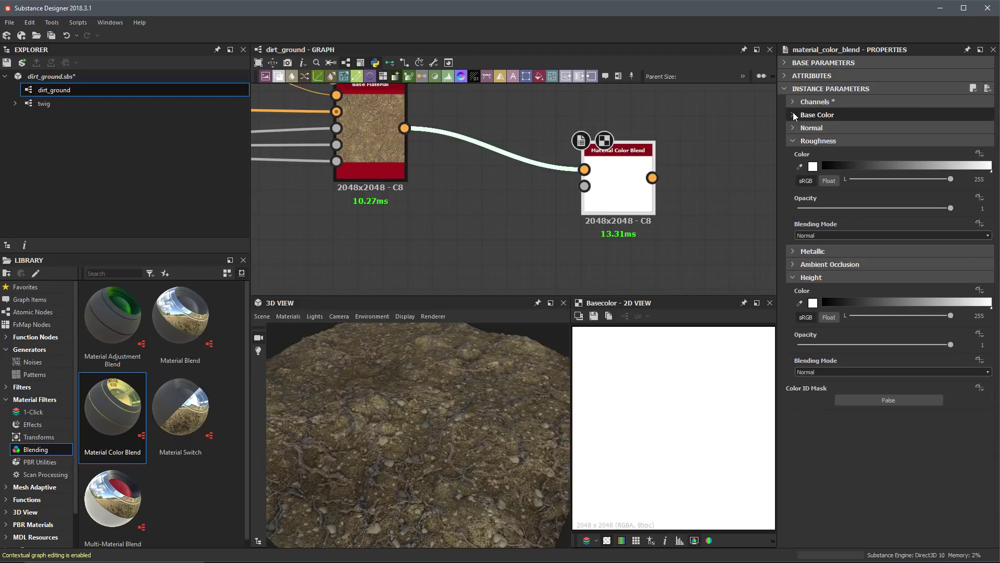
click(795, 140)
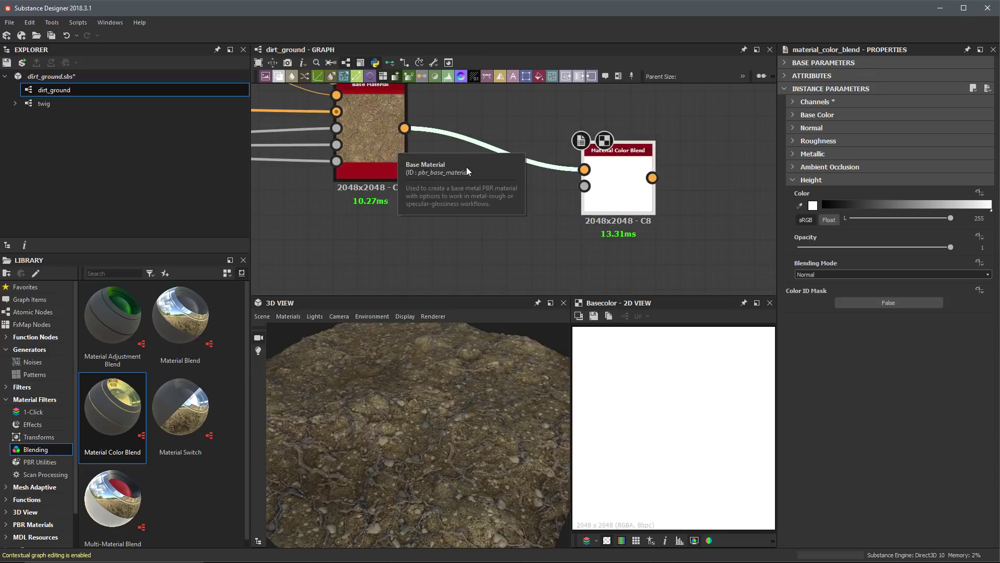
middle_drag(443, 174, 462, 215)
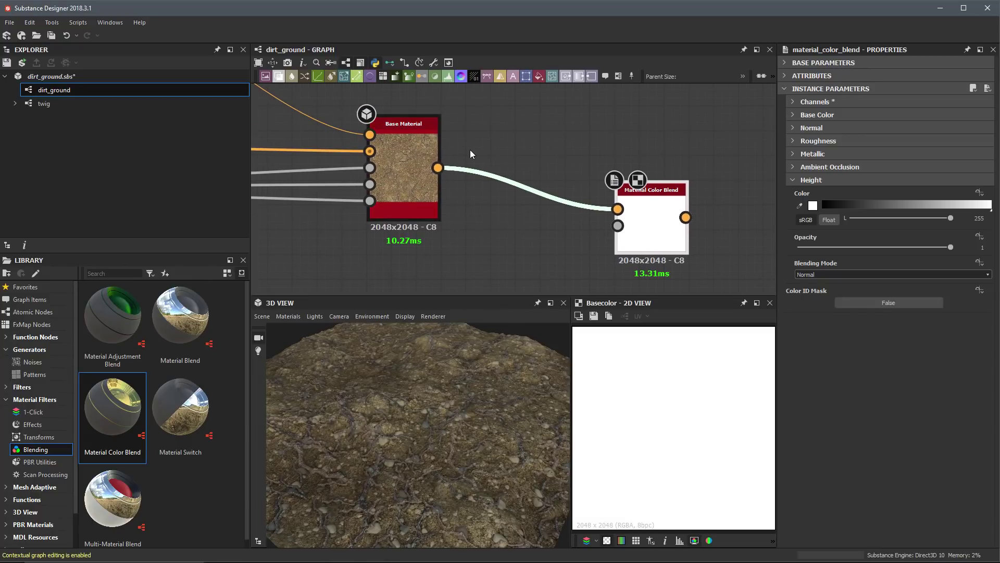
middle_drag(489, 228, 524, 187)
scroll(616, 192, down, 1)
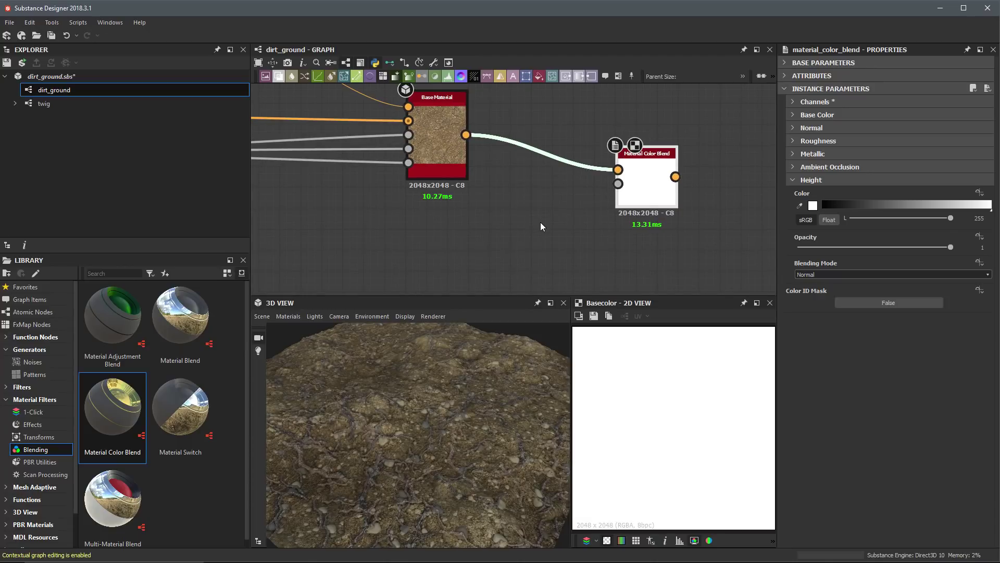
Step: Find the Dirt generator among the Mesh Adaptive mask generators and add it to the graph below the Base Material
scroll(31, 443, down, 1)
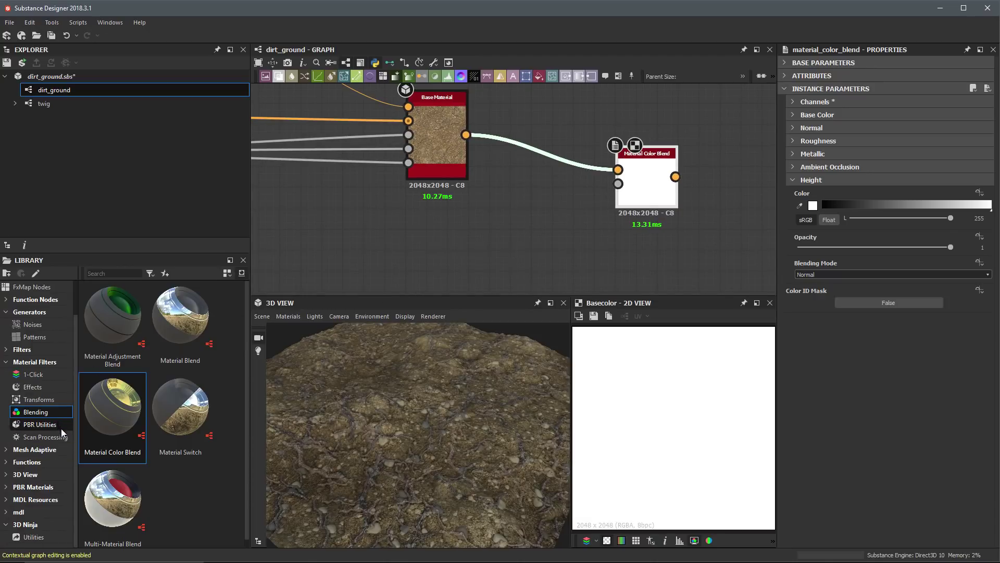
click(30, 451)
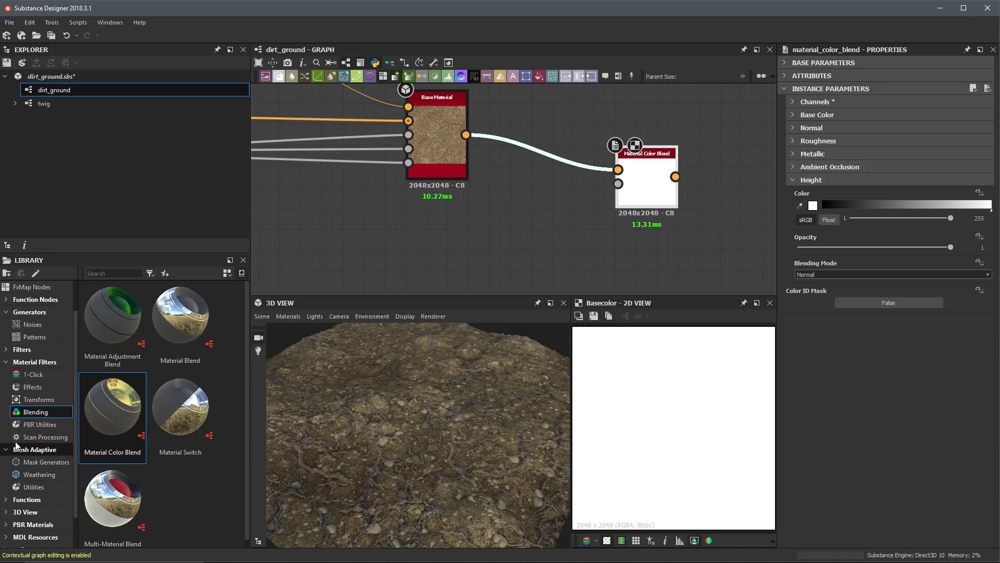
scroll(30, 440, down, 1)
click(29, 428)
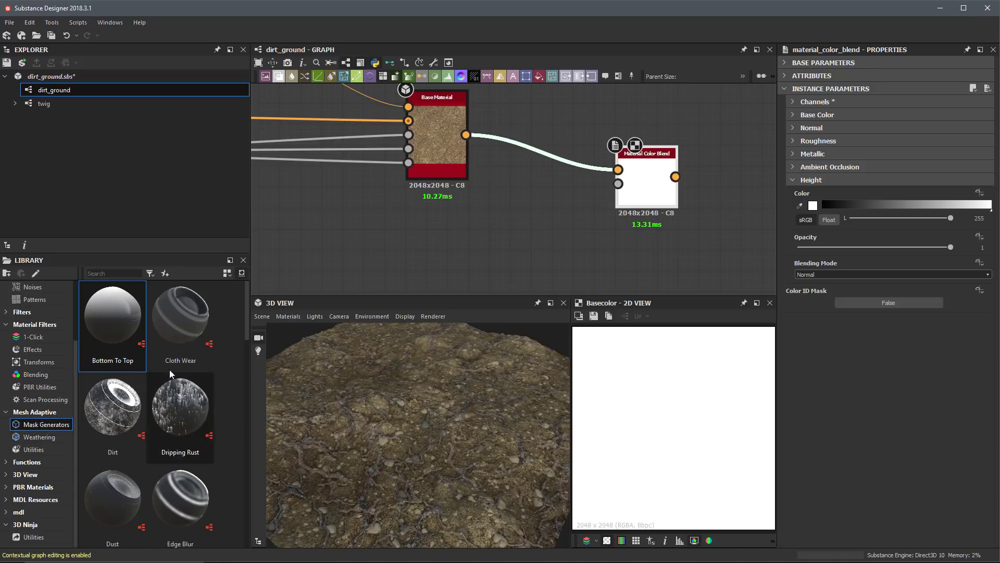
scroll(249, 312, down, 3)
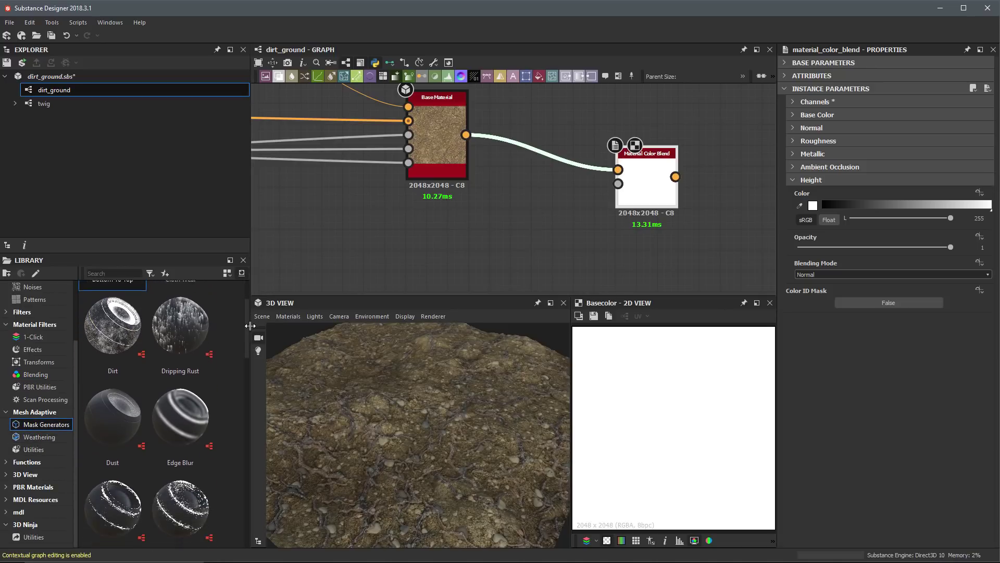
scroll(250, 339, down, 2)
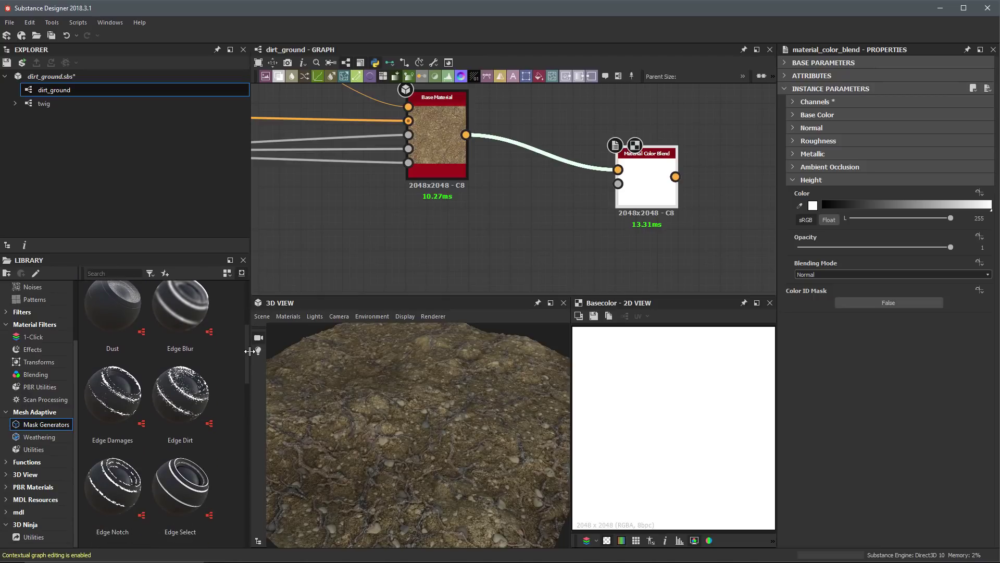
scroll(248, 351, down, 7)
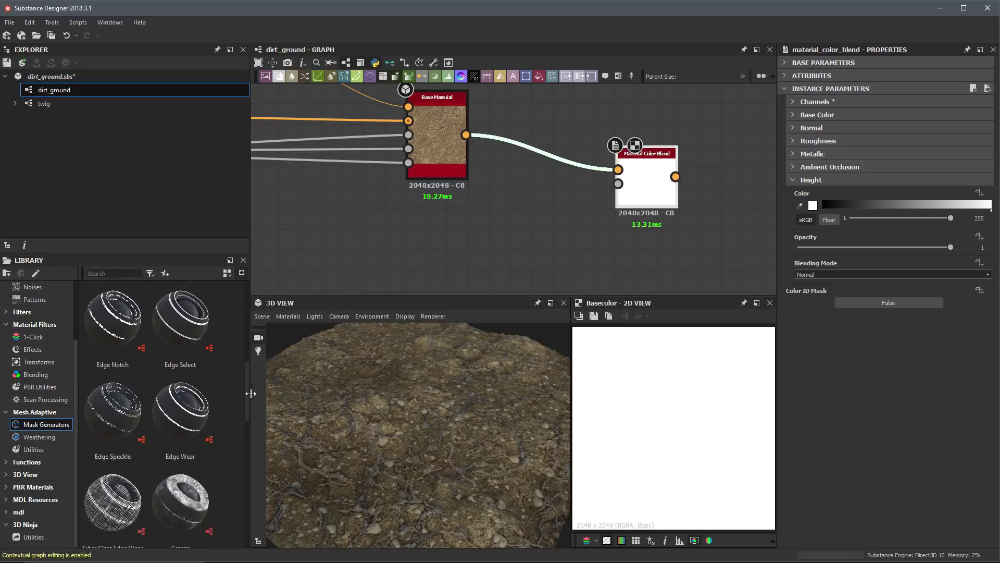
scroll(250, 417, up, 12)
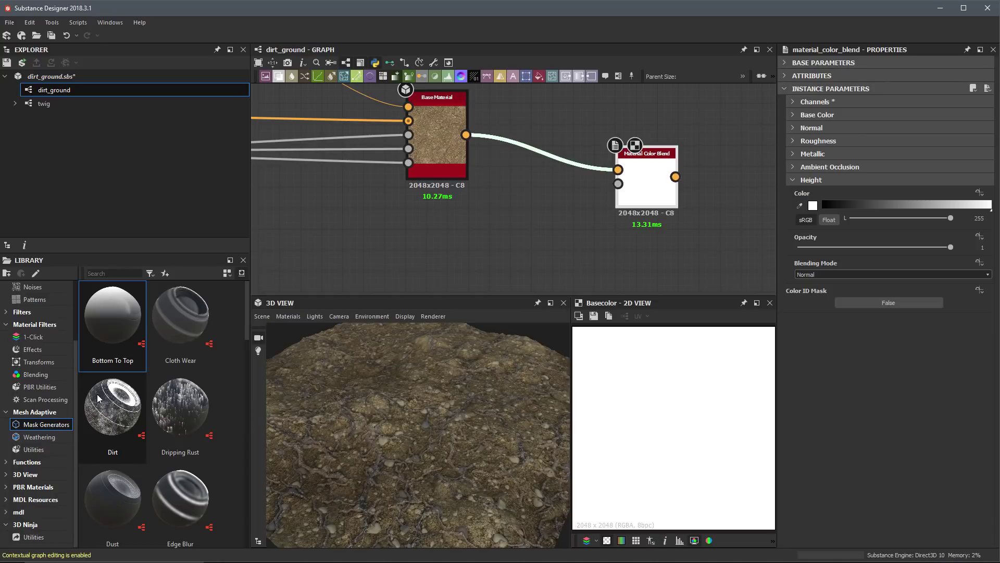
drag(101, 406, 502, 223)
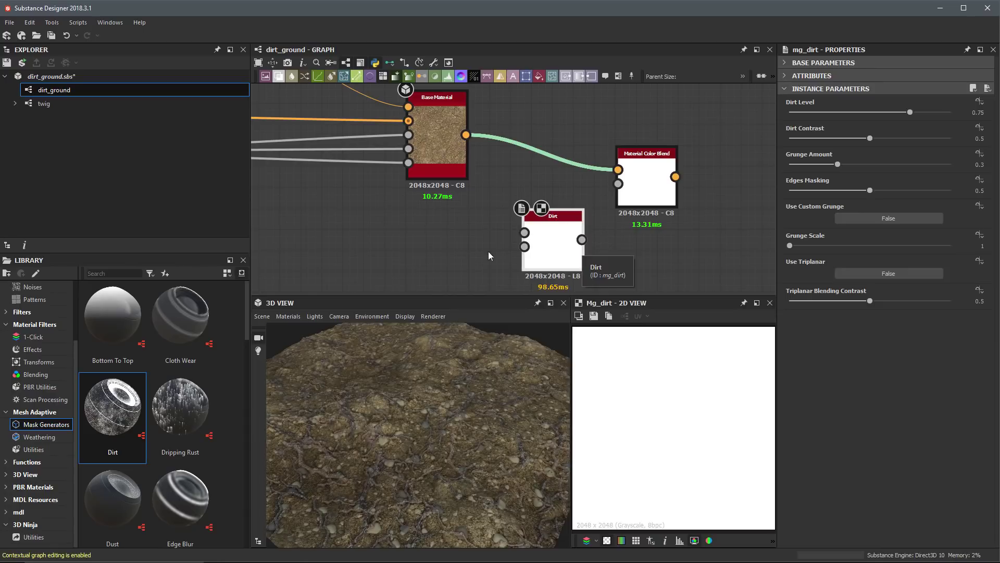
Step: Display the graph links in Standard mode and look over the Dirt node's individual inputs
scroll(513, 245, up, 3)
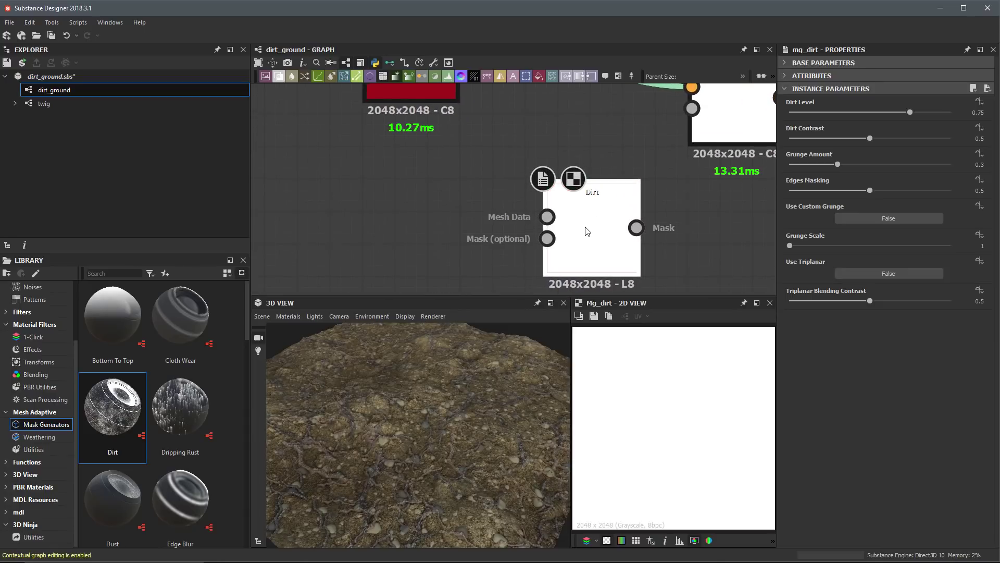
key(1)
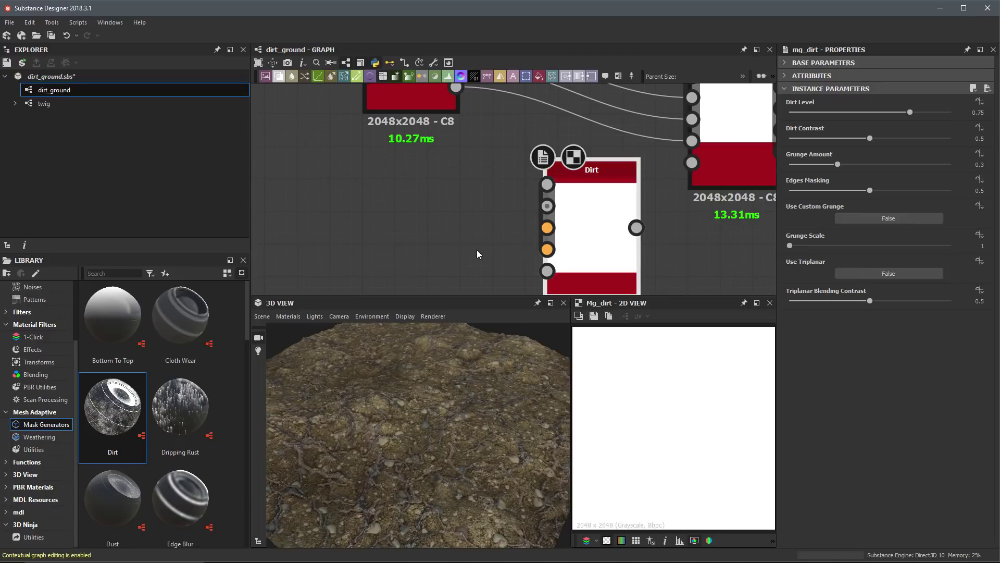
scroll(448, 242, down, 3)
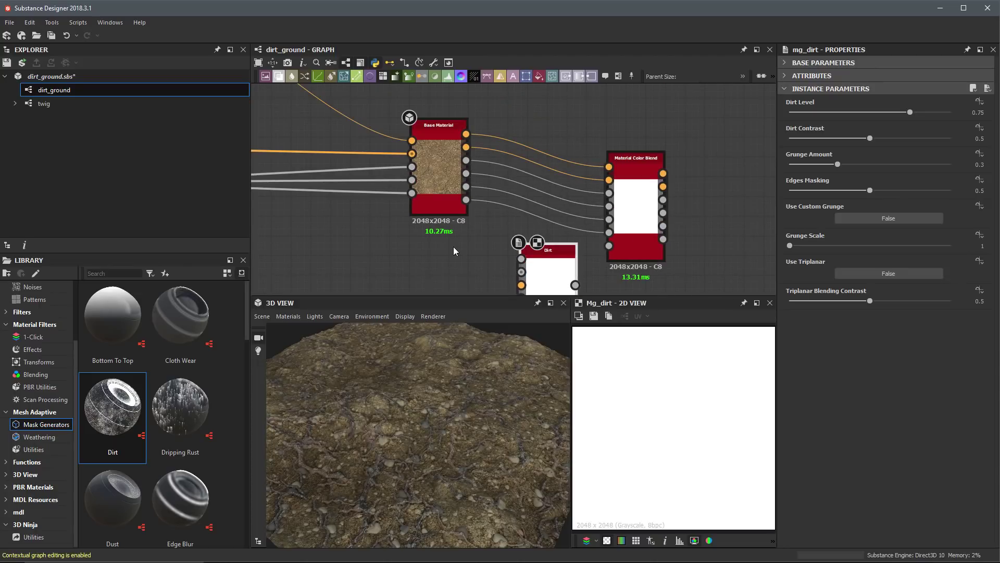
middle_drag(502, 249, 474, 201)
scroll(473, 201, up, 2)
drag(560, 207, 570, 222)
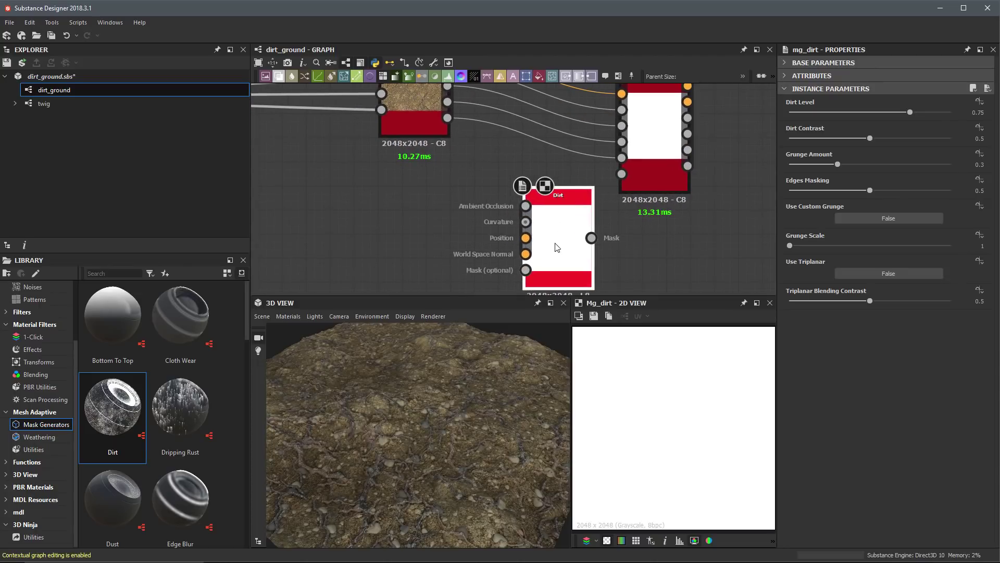
Step: Preview the Base Material's Ambient Occlusion output and connect it to the Dirt node's Ambient Occlusion input
middle_drag(427, 166, 414, 225)
scroll(441, 223, down, 1)
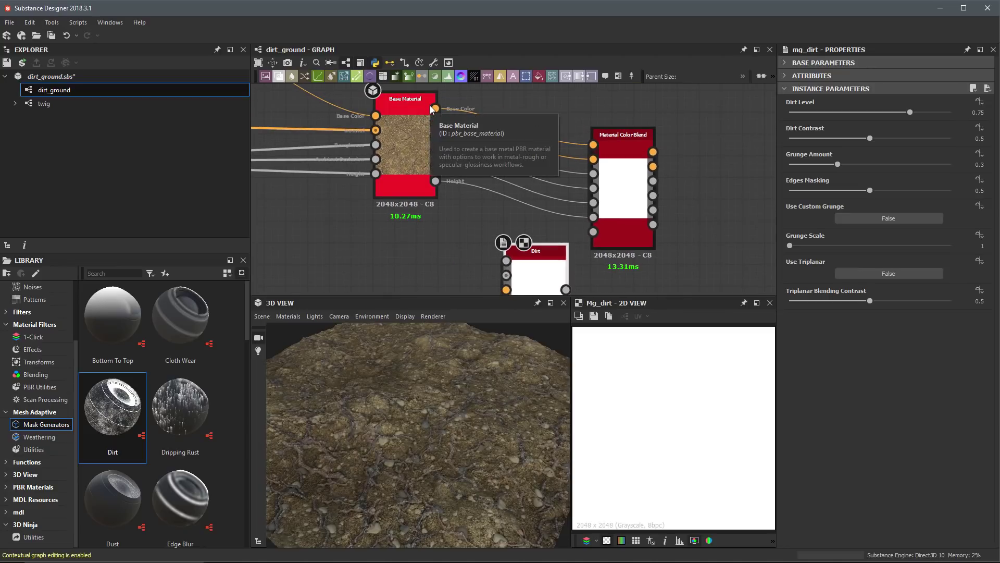
double_click(435, 167)
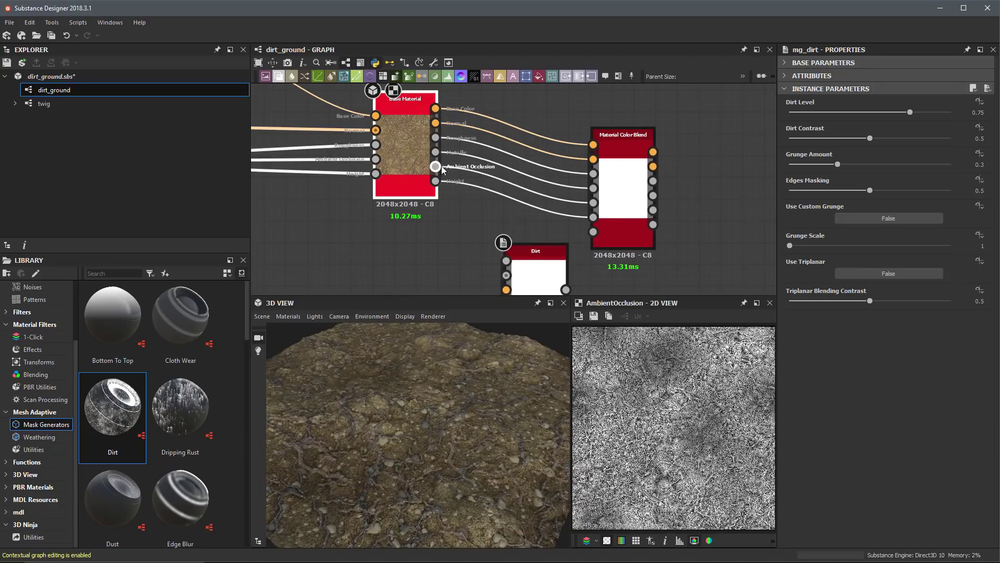
middle_drag(468, 217, 475, 183)
drag(442, 132, 512, 226)
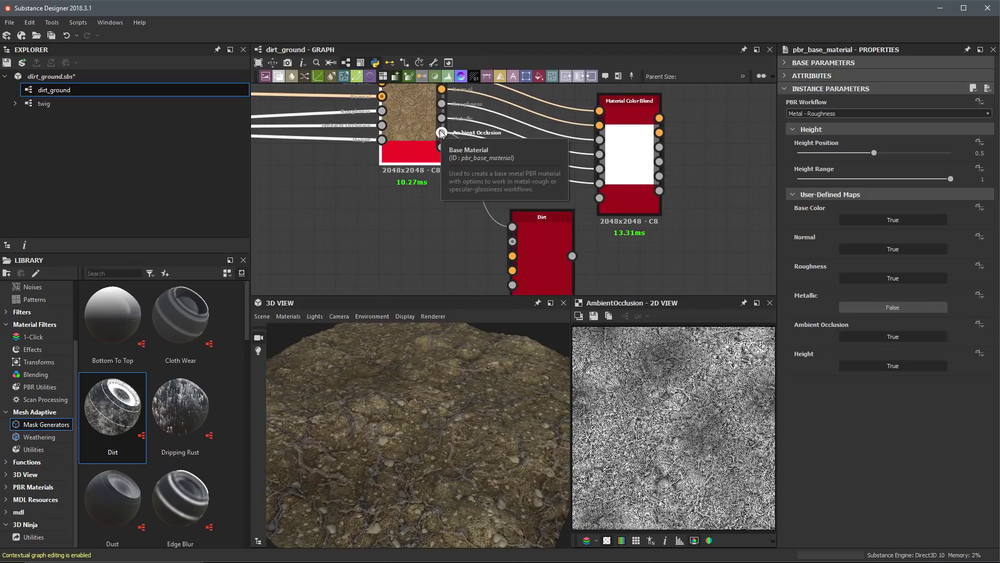
Step: Move the Dirt node slightly farther from the Base Material and check the available link creation modes
scroll(448, 229, down, 1)
middle_drag(437, 222, 429, 137)
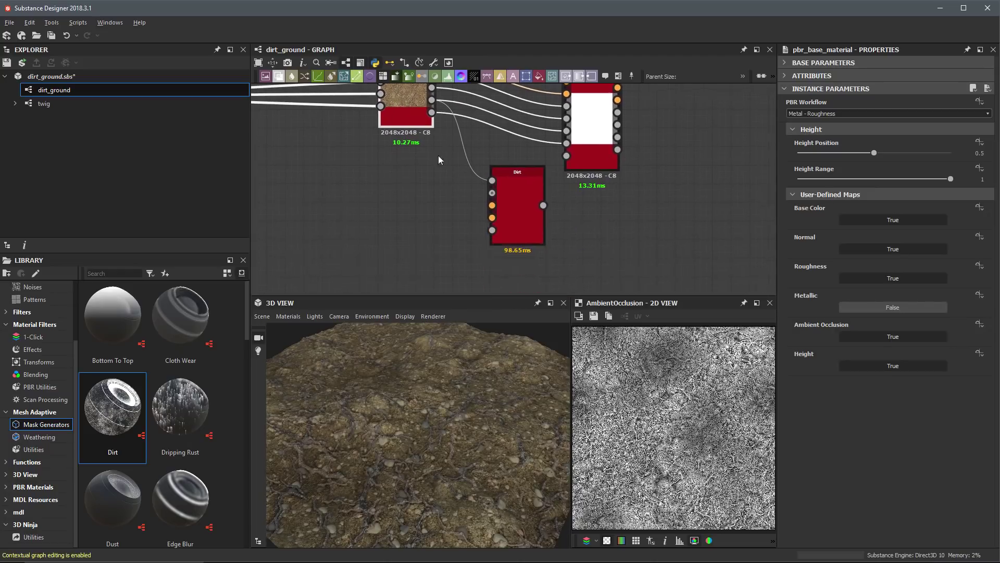
scroll(448, 168, up, 2)
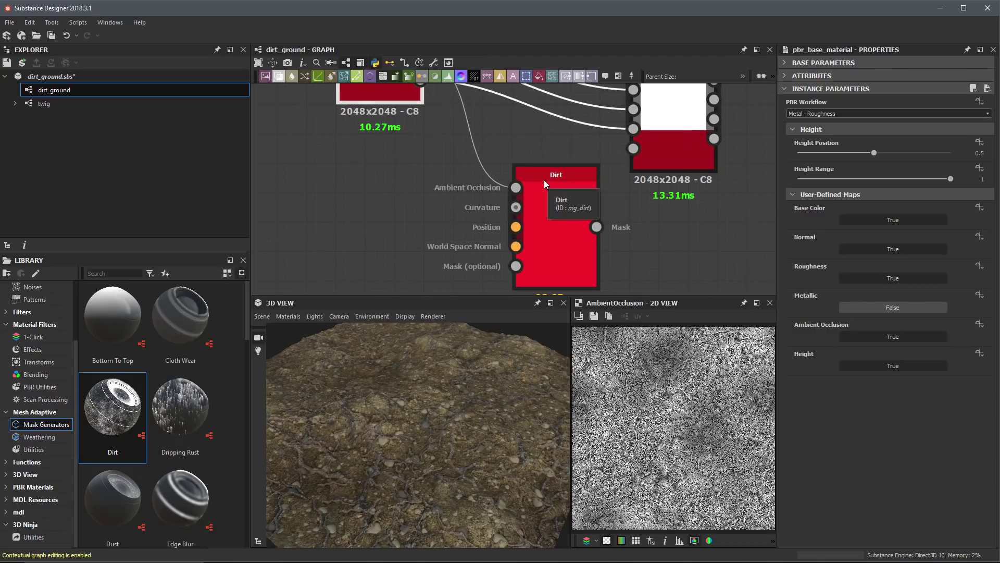
drag(555, 176, 584, 176)
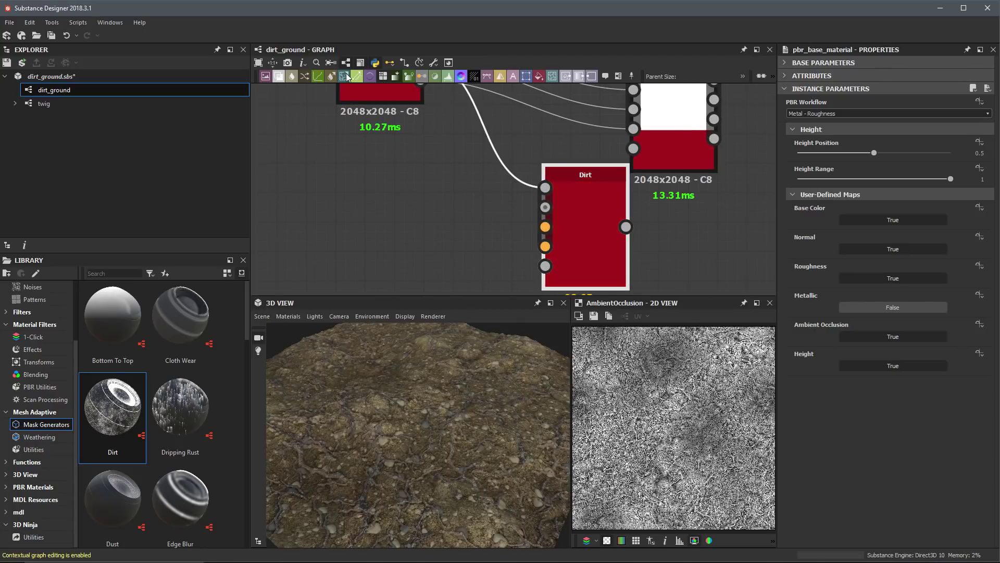
click(390, 63)
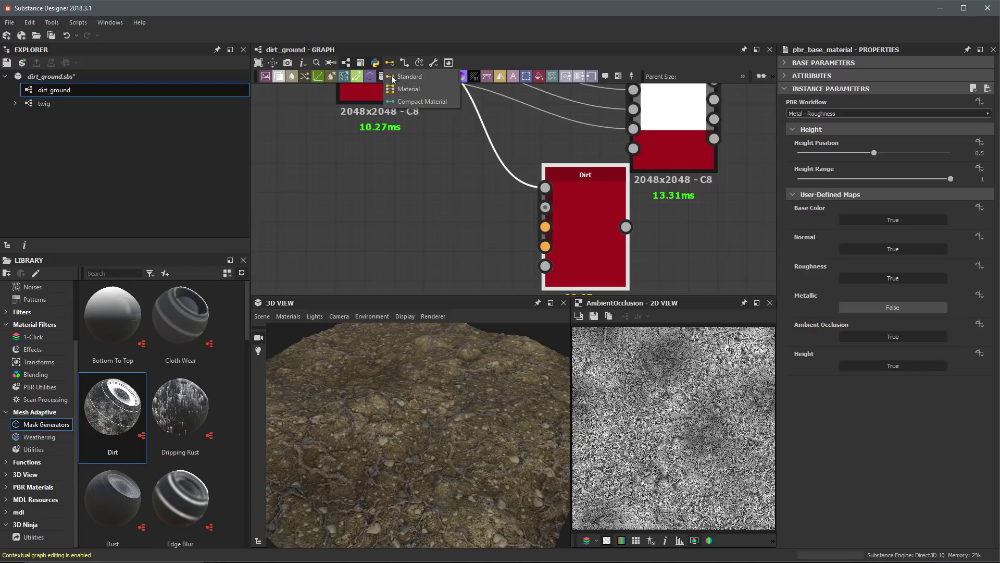
click(415, 232)
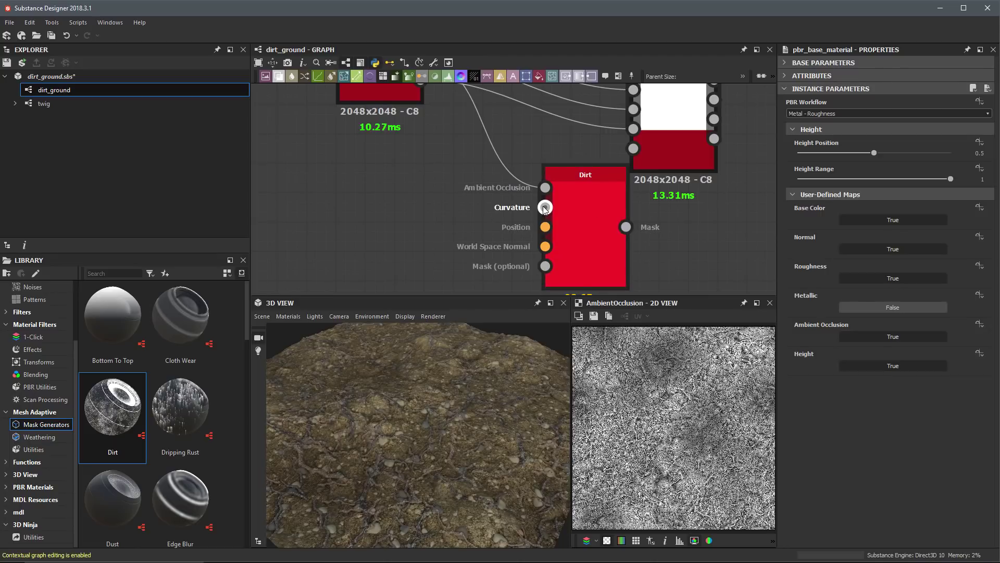
Step: Shift the Base Material away from the Material Color Blend and add a Curvature Smooth node below it
scroll(454, 221, down, 2)
middle_drag(475, 190, 511, 247)
drag(442, 166, 403, 165)
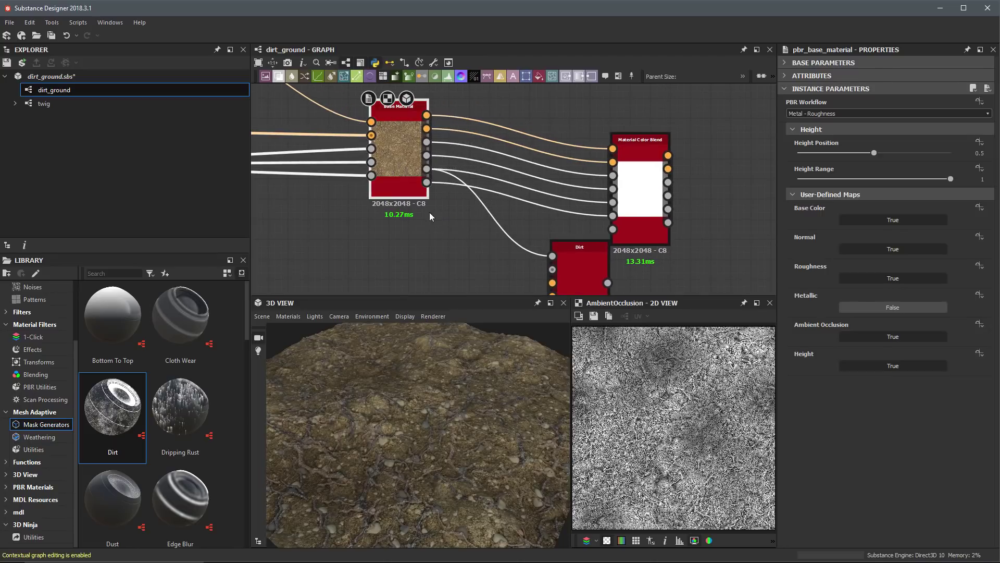
click(459, 253)
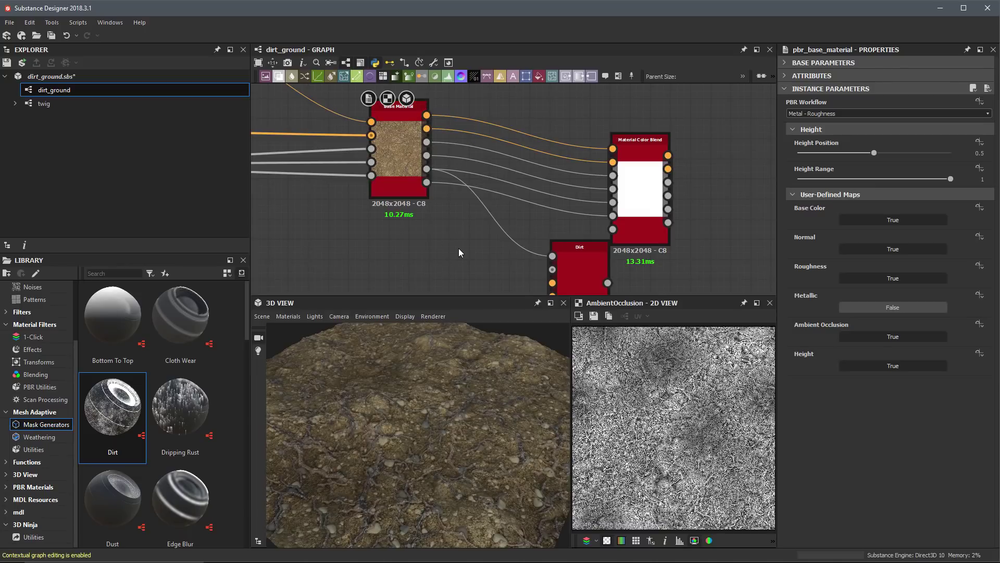
key(space)
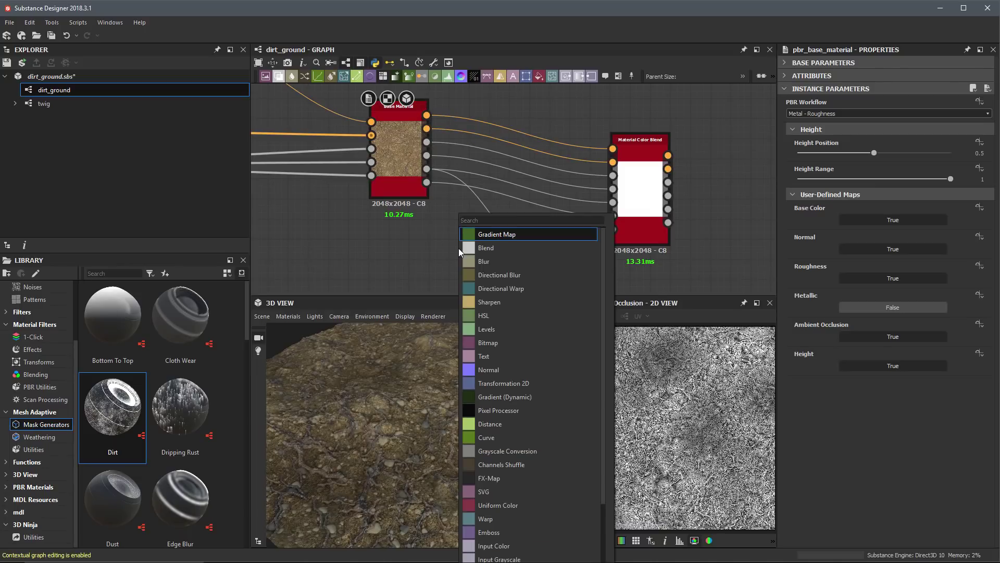
text(cur)
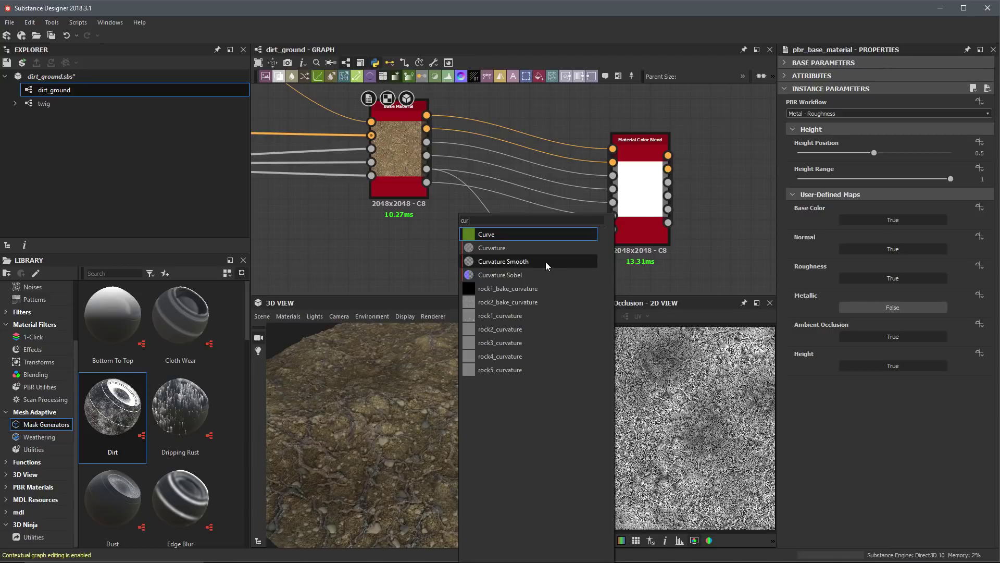
click(486, 262)
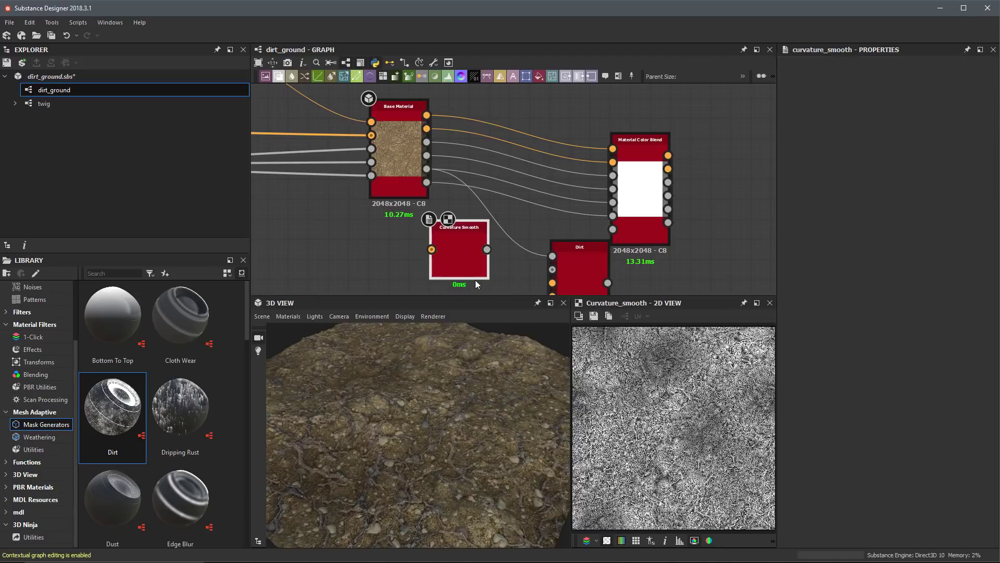
Step: Position the Curvature Smooth node between the Base Material and Dirt, and feed it the Base Material's Normal output
drag(467, 259, 486, 268)
middle_drag(449, 261, 500, 226)
scroll(500, 235, up, 1)
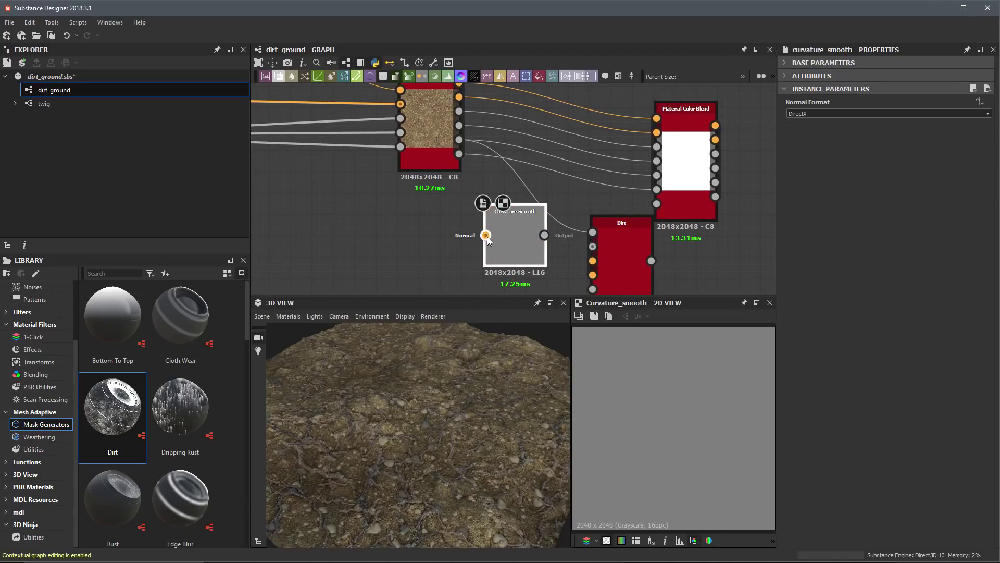
middle_drag(439, 218, 427, 233)
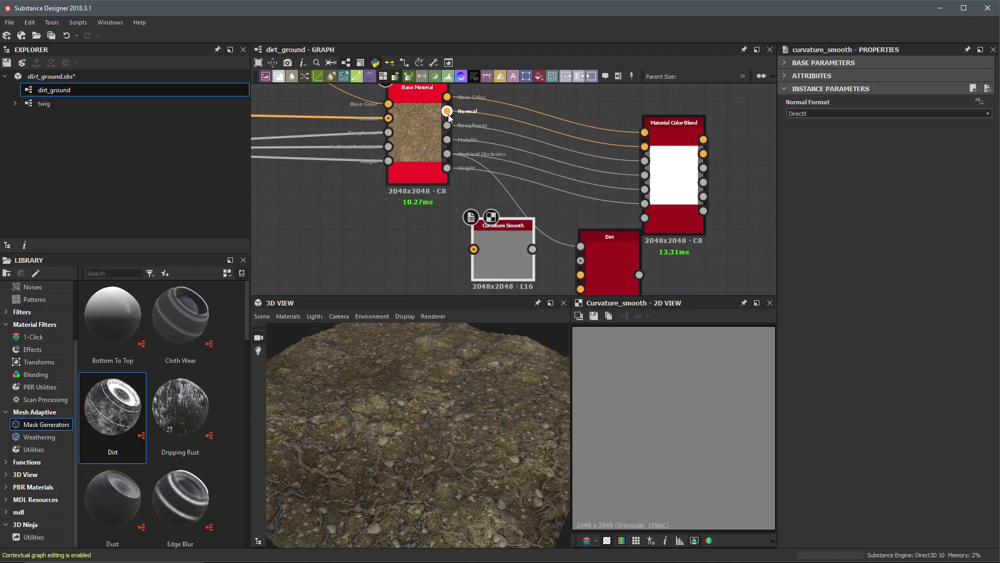
drag(507, 108, 473, 249)
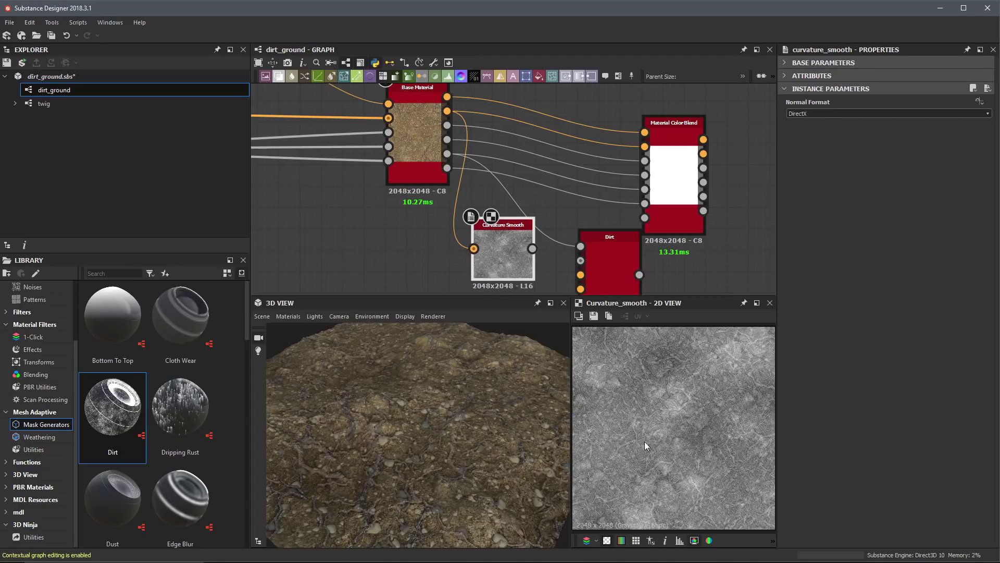
Step: Connect the Curvature Smooth output to the Dirt node's Curvature input and move the Dirt node slightly lower
scroll(477, 220, up, 2)
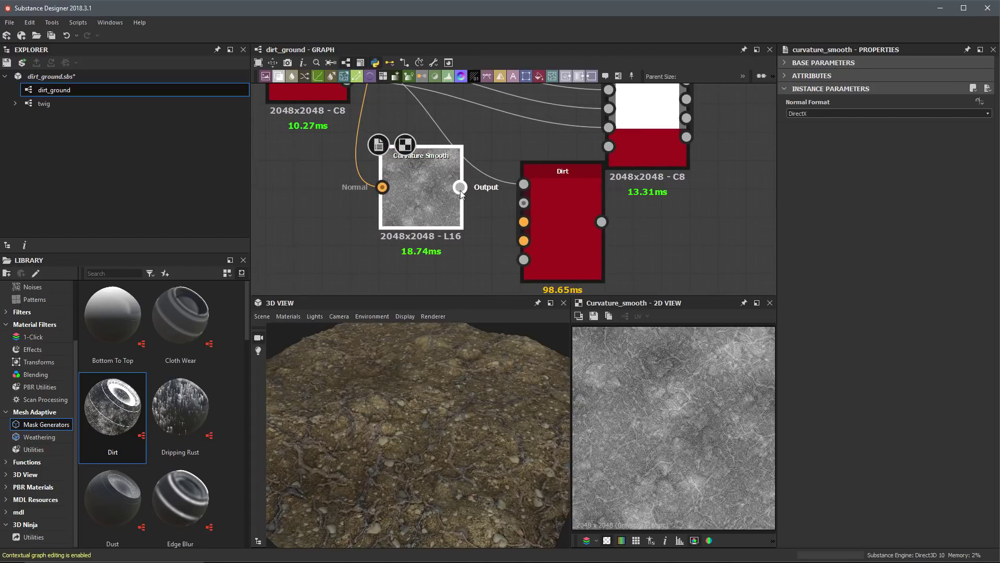
drag(449, 186, 571, 249)
middle_drag(572, 250, 543, 199)
scroll(539, 200, down, 2)
scroll(505, 200, up, 3)
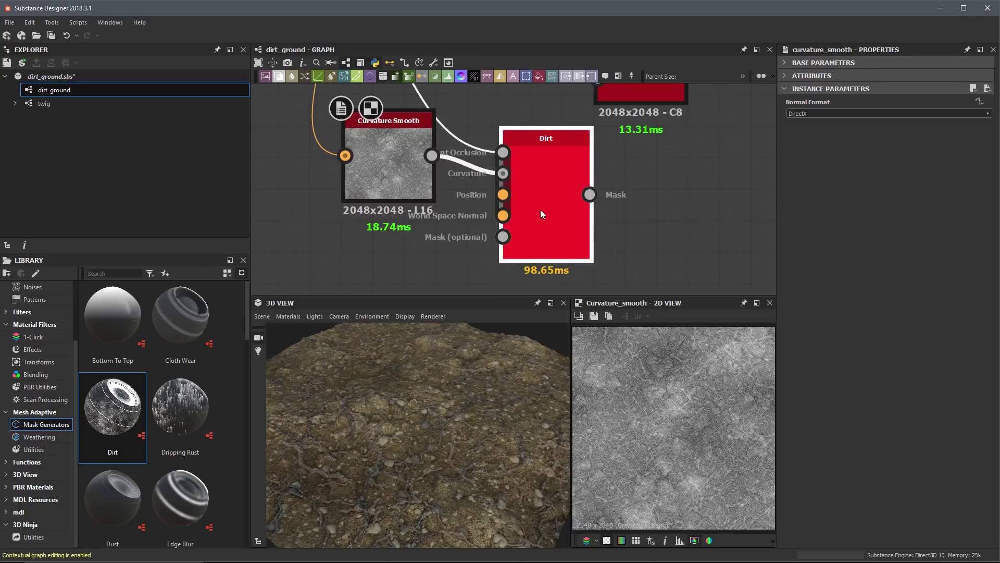
drag(540, 210, 542, 234)
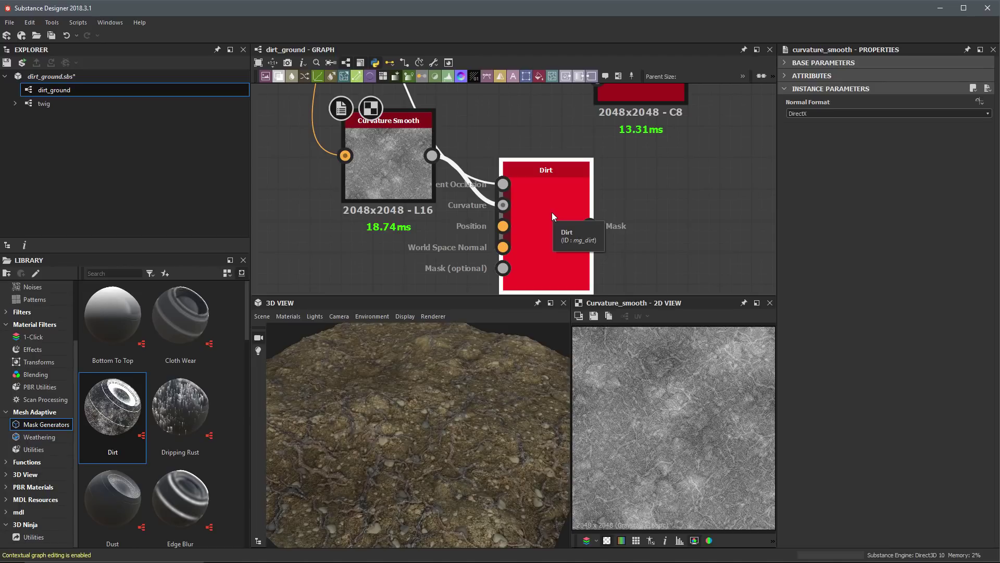
Step: Return to Compact Material links, set the Dirt node's Dirt Level to 0.34 and examine its mask up close
scroll(513, 203, down, 2)
scroll(505, 206, down, 3)
double_click(538, 252)
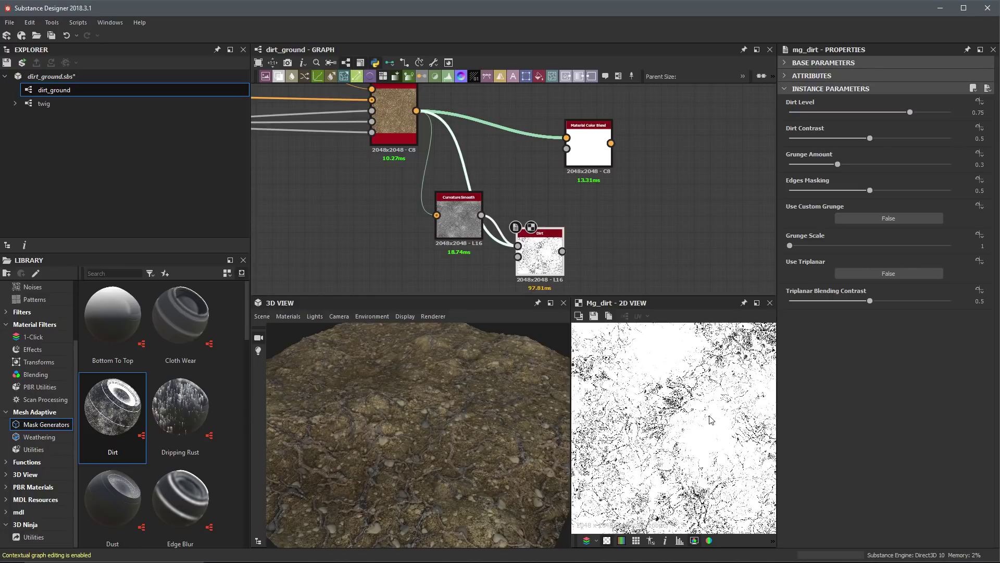
drag(910, 112, 844, 111)
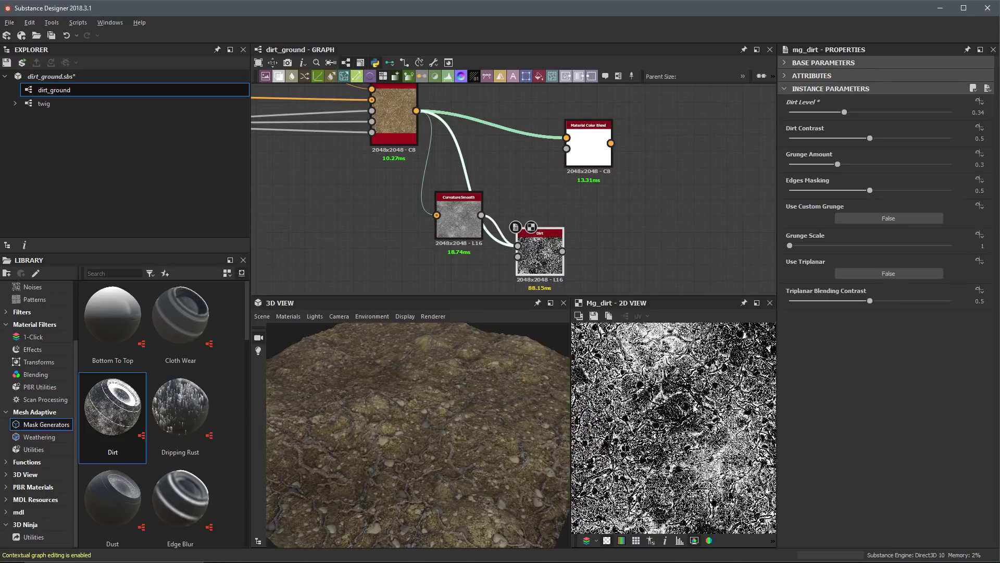
scroll(673, 410, up, 2)
middle_drag(673, 425, 670, 374)
scroll(661, 374, up, 2)
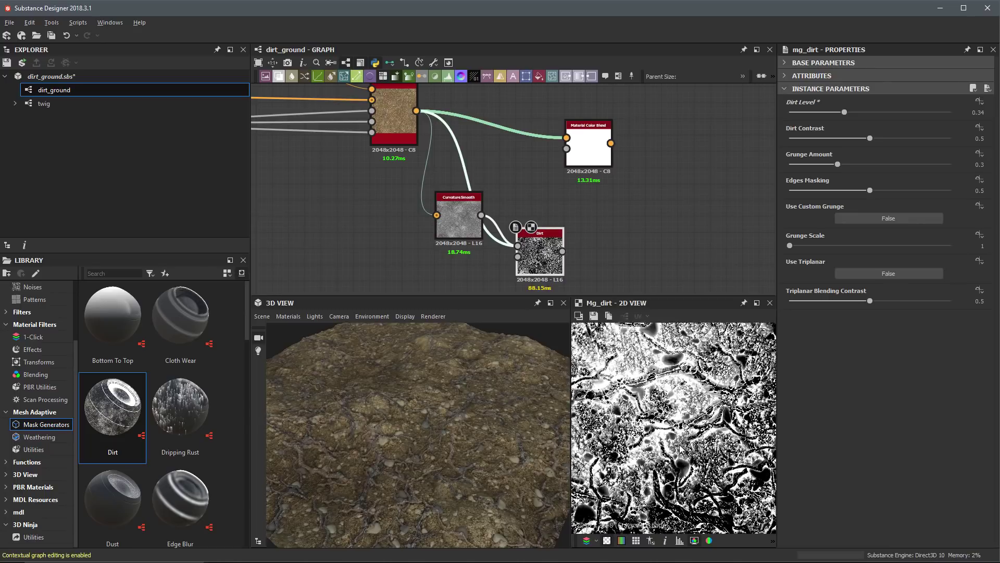
Step: Move the Curvature Smooth node to line up beside the Dirt node
scroll(580, 239, up, 1)
middle_drag(580, 239, 611, 203)
drag(475, 192, 455, 231)
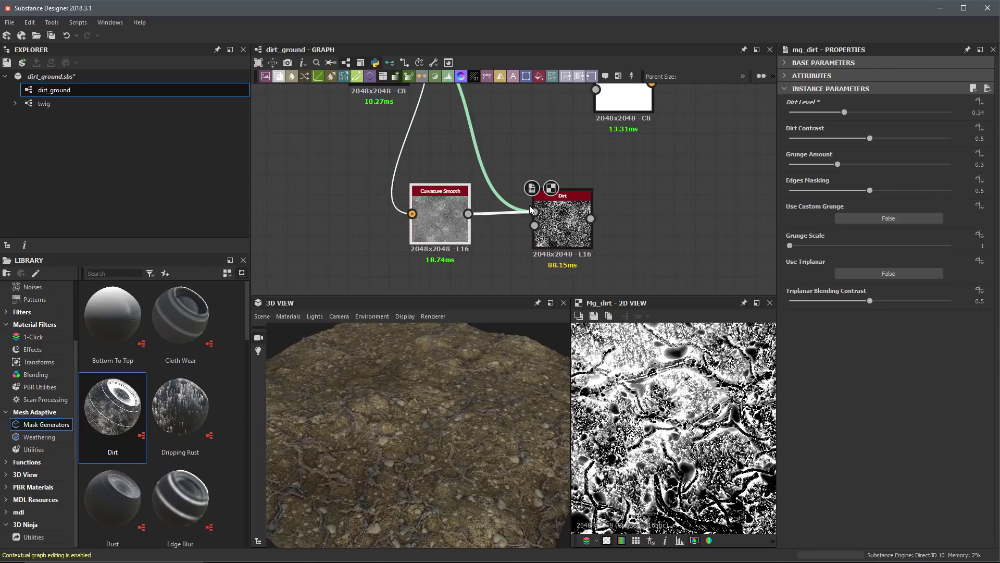
Step: Examine the links between the Base Material, Curvature Smooth and Dirt nodes, and inspect the Dirt mask up close
drag(552, 220, 553, 221)
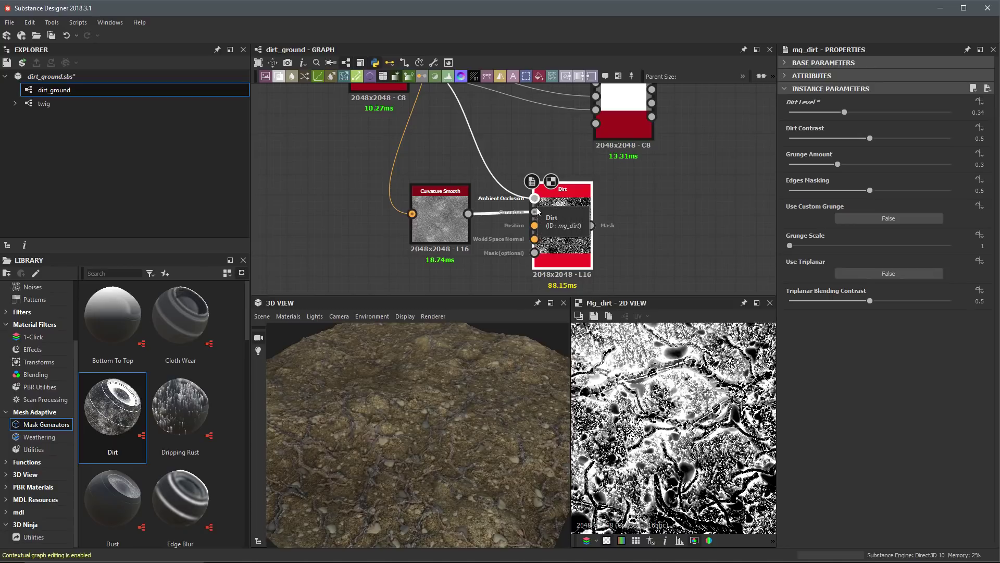
scroll(545, 238, down, 2)
middle_drag(497, 199, 524, 232)
middle_drag(480, 185, 537, 225)
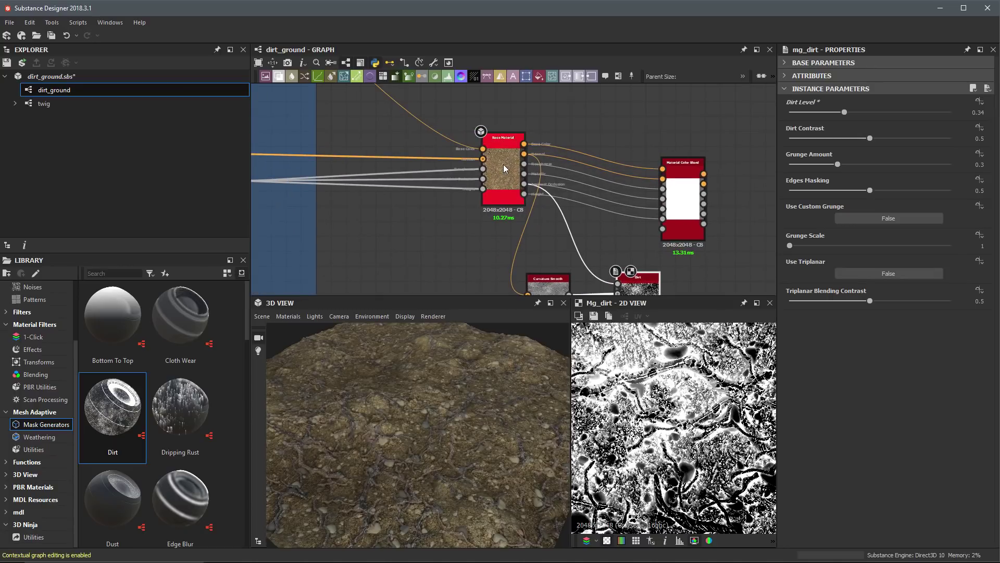
middle_drag(561, 181, 527, 138)
scroll(527, 138, up, 1)
scroll(695, 388, up, 3)
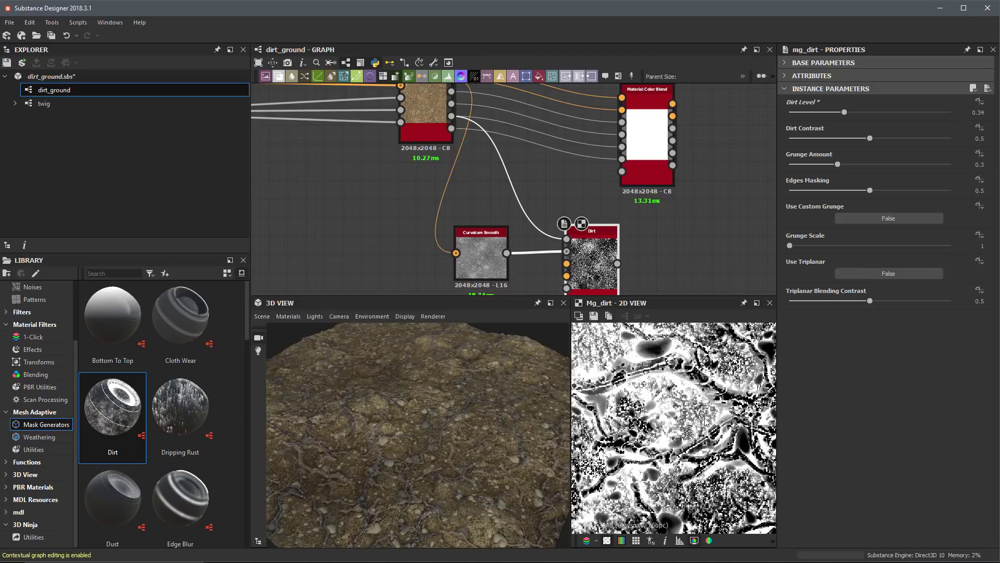
scroll(705, 449, down, 7)
middle_drag(705, 448, 672, 426)
scroll(640, 238, down, 1)
middle_drag(639, 240, 582, 237)
Step: Connect the Dirt output to the Material Color Blend's Greyscale Mask input and reposition the blend node
drag(594, 133, 627, 129)
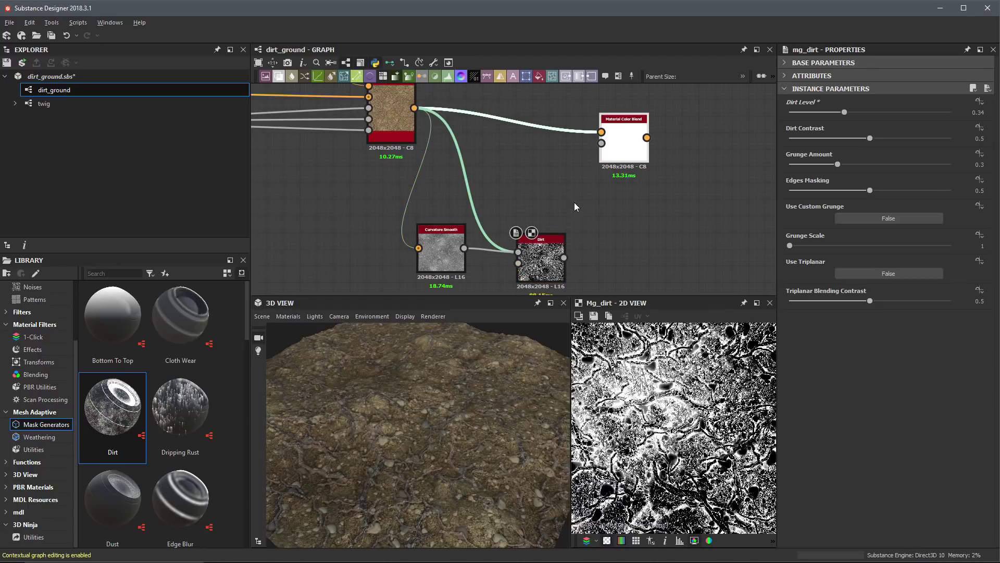
middle_drag(557, 201, 539, 193)
scroll(538, 193, up, 1)
drag(547, 260, 591, 126)
click(600, 126)
middle_drag(626, 192, 627, 219)
drag(615, 143, 625, 122)
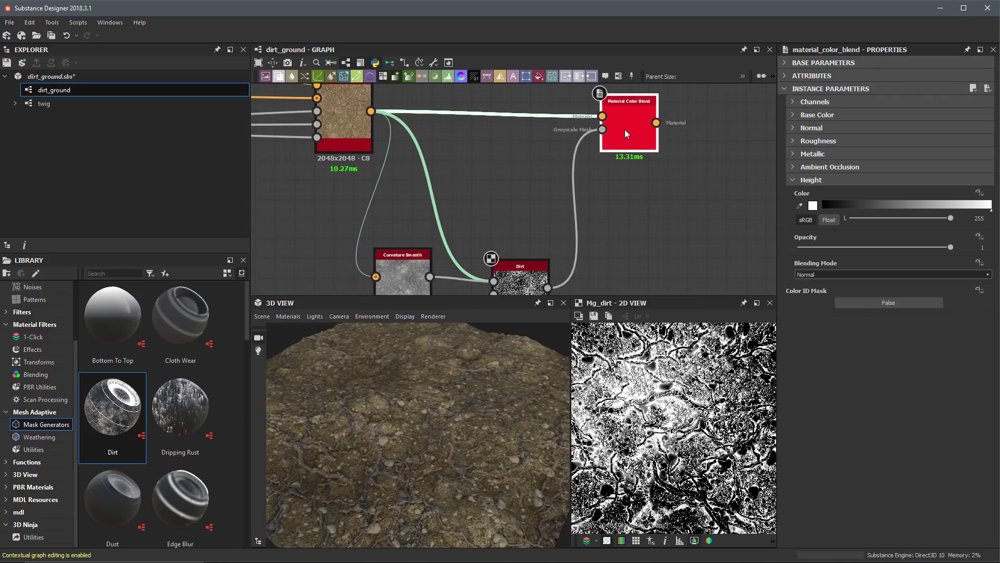
Step: Show the Material Color Blend's base color in the 2D view and apply its outputs to the 3D preview
scroll(643, 170, down, 2)
middle_drag(680, 190, 660, 188)
double_click(609, 140)
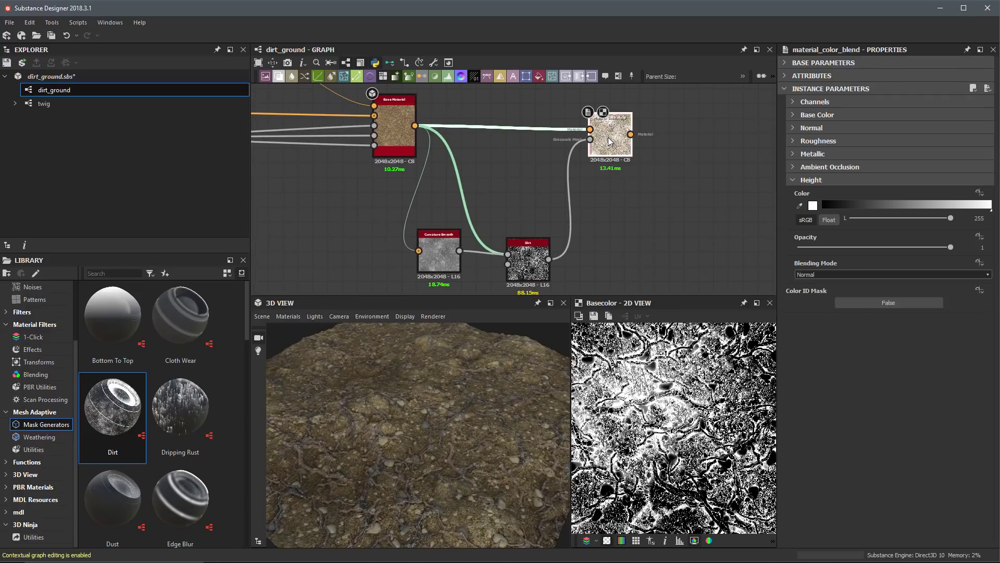
middle_drag(651, 405, 669, 380)
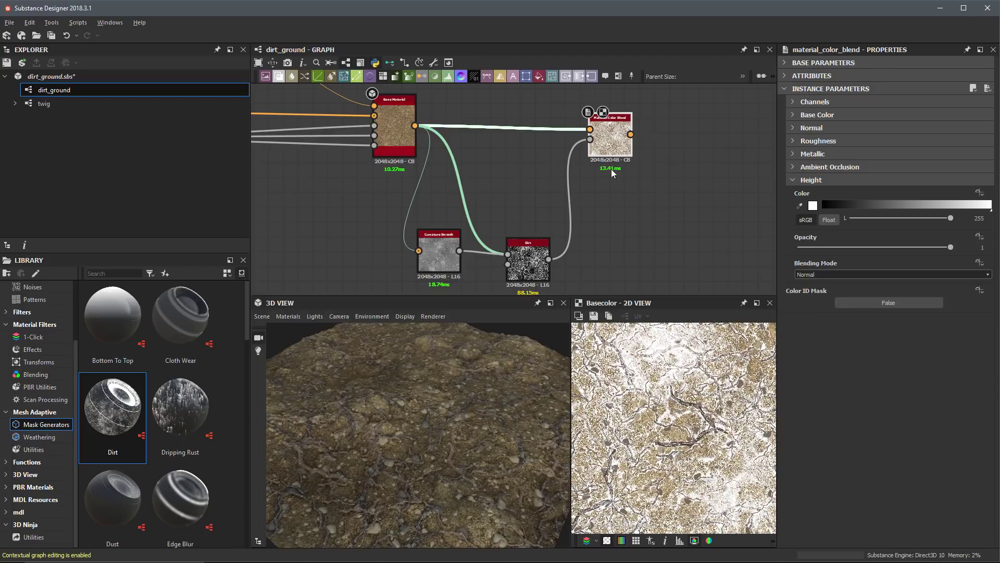
middle_drag(626, 142, 586, 156)
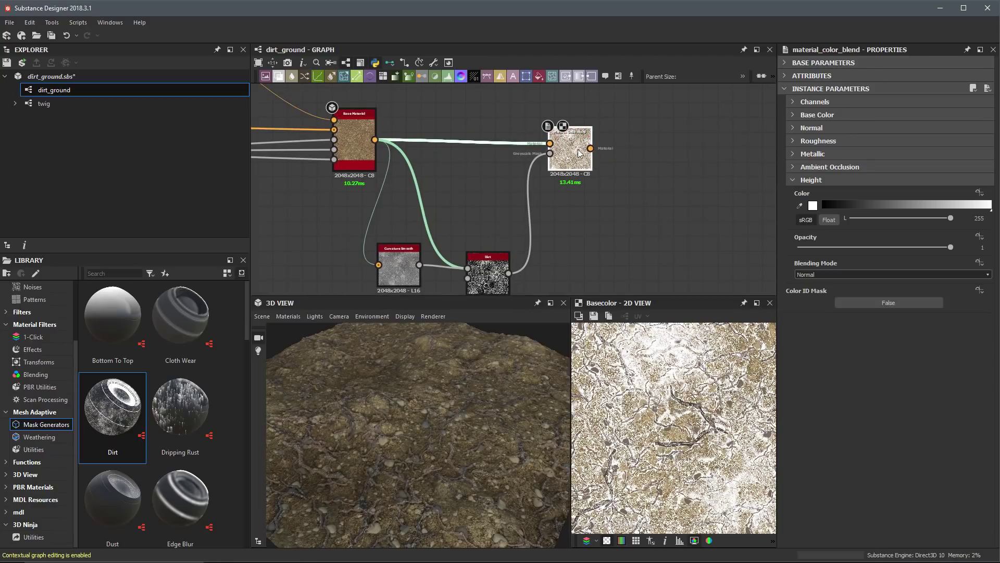
drag(573, 152, 427, 378)
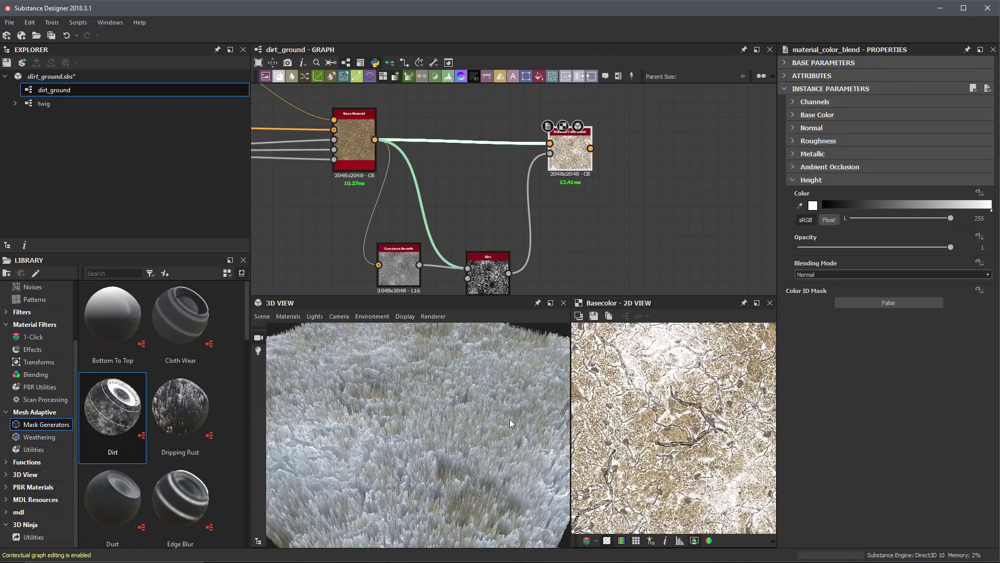
mouse_move(491, 429)
mouse_down()
mouse_move(394, 435)
mouse_move(466, 451)
mouse_move(482, 423)
mouse_up()
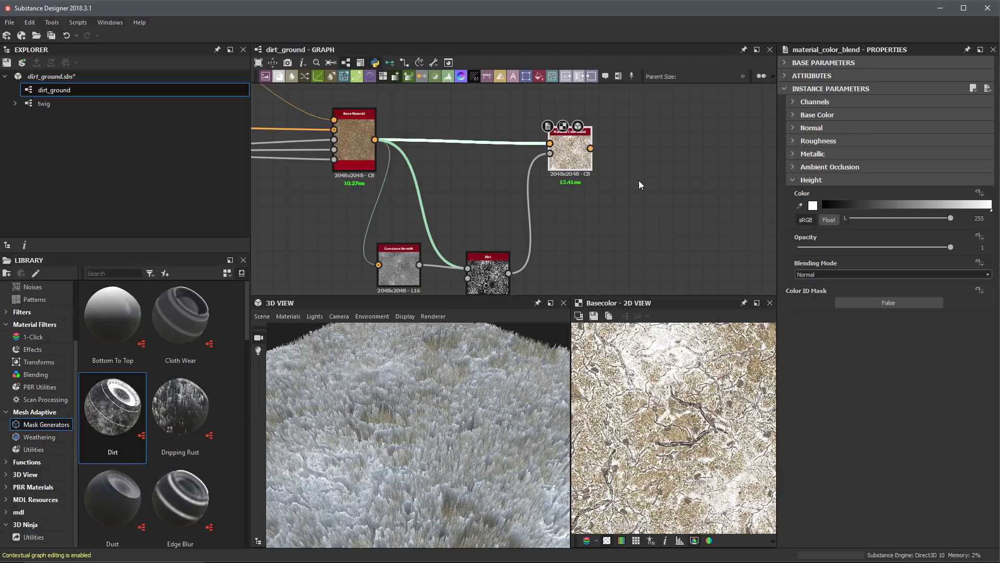
Step: Set the Material Color Blend's Height opacity to 0 and inspect the ground surface in the 3D preview
click(839, 179)
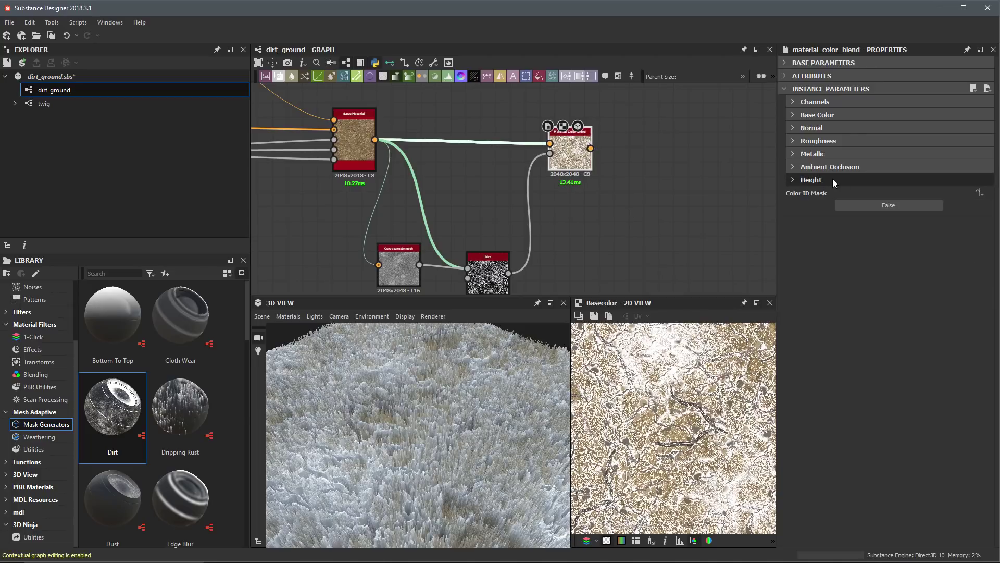
click(794, 180)
drag(852, 247, 780, 245)
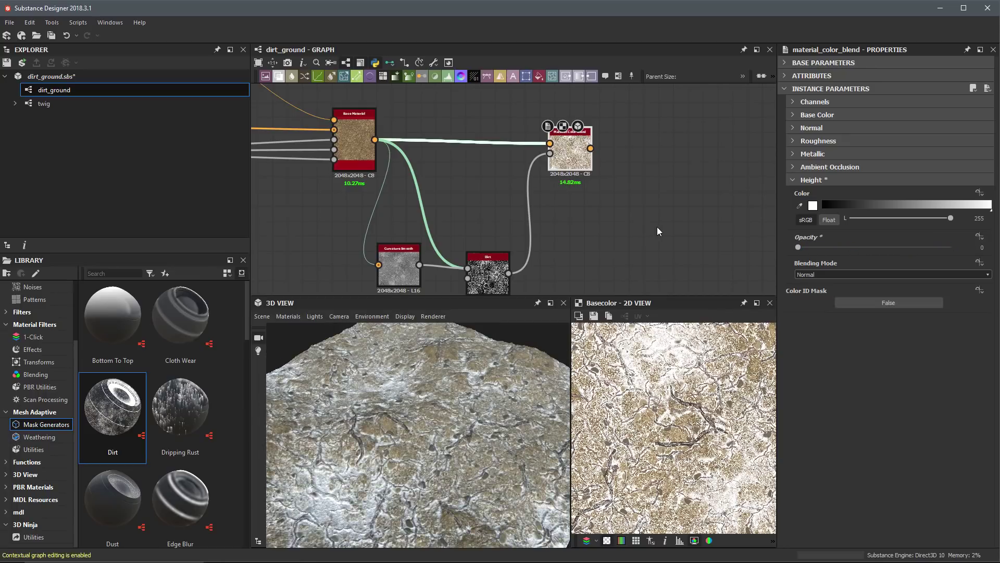
drag(453, 461, 513, 440)
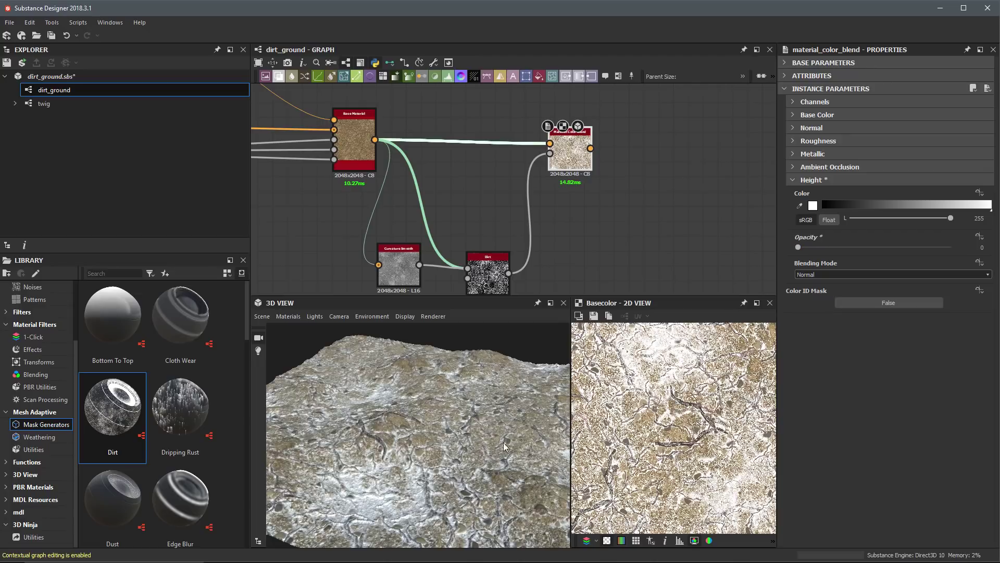
drag(514, 453, 525, 472)
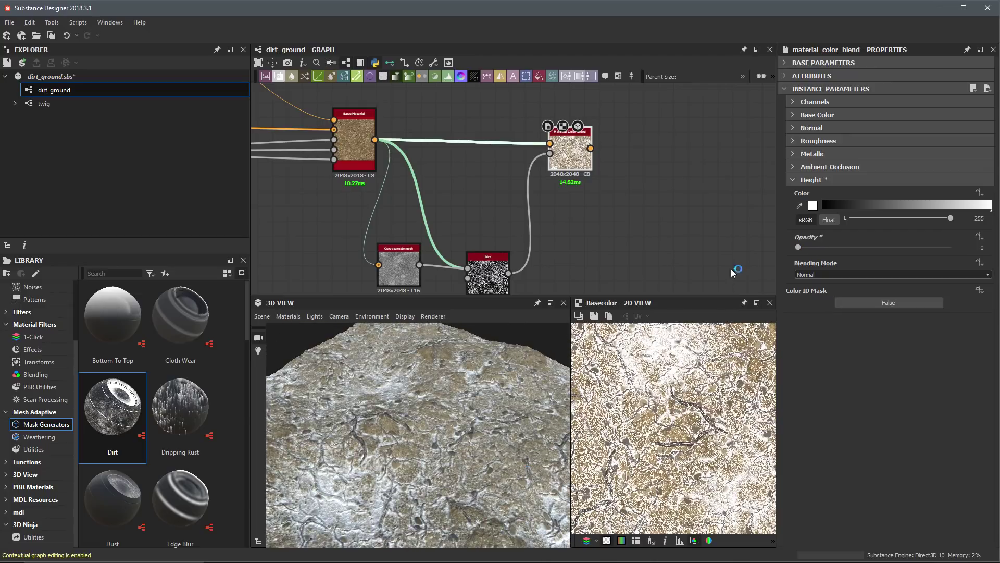
Step: Set the blend's Base Color to a muted brown with H 43, S 84, V 128 (#807455)
click(806, 114)
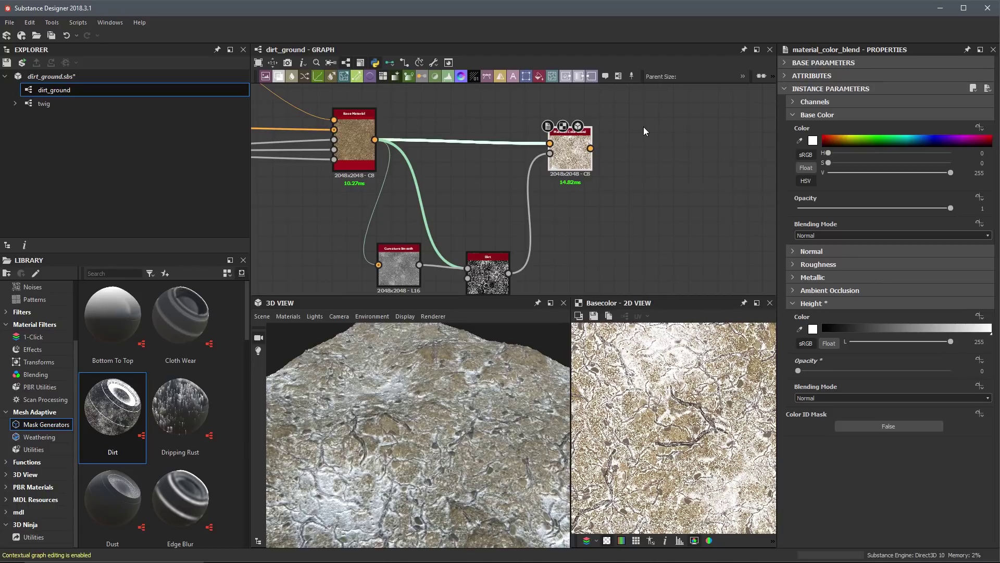
drag(513, 366, 330, 437)
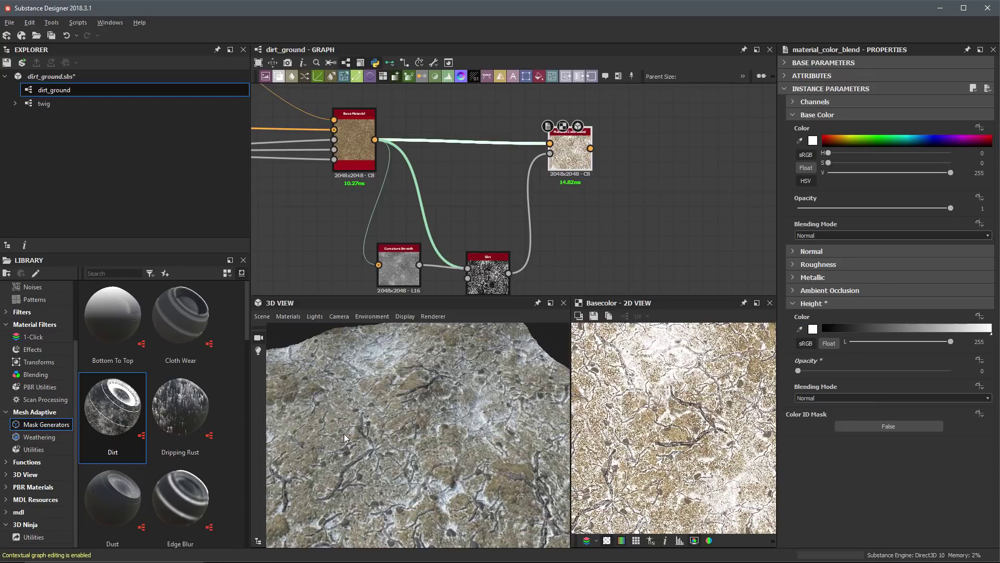
click(813, 140)
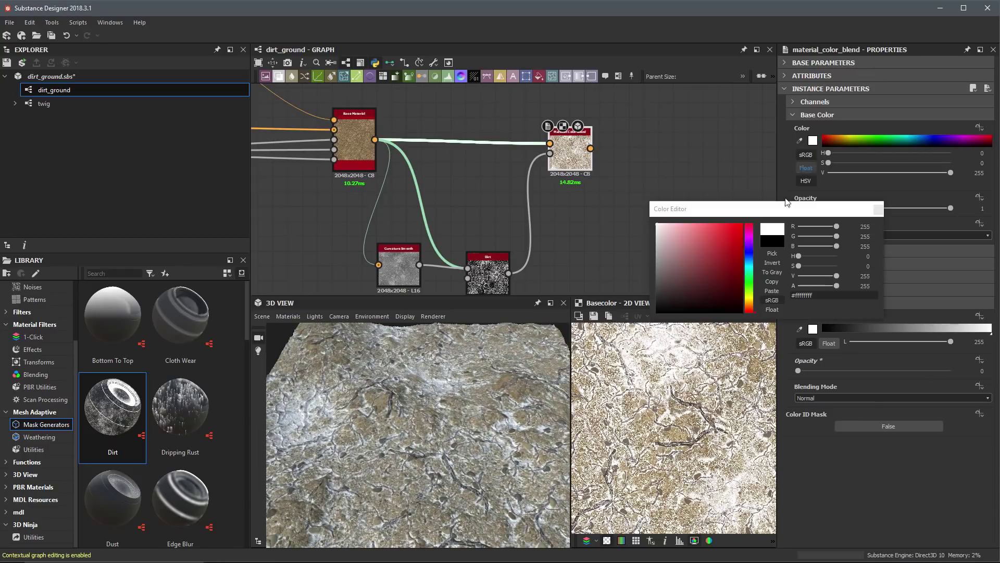
click(661, 270)
drag(749, 300, 749, 299)
click(669, 260)
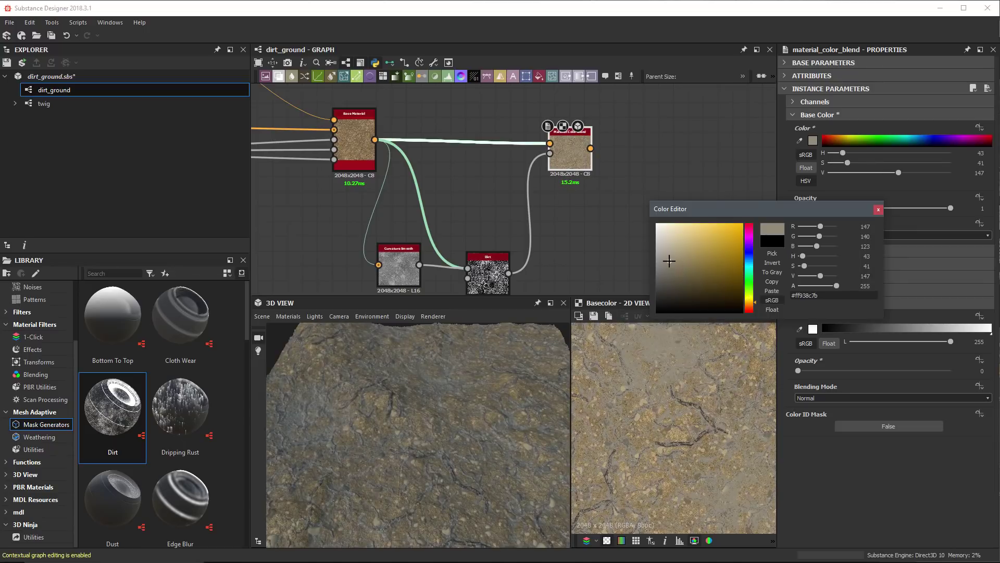
drag(669, 261, 685, 269)
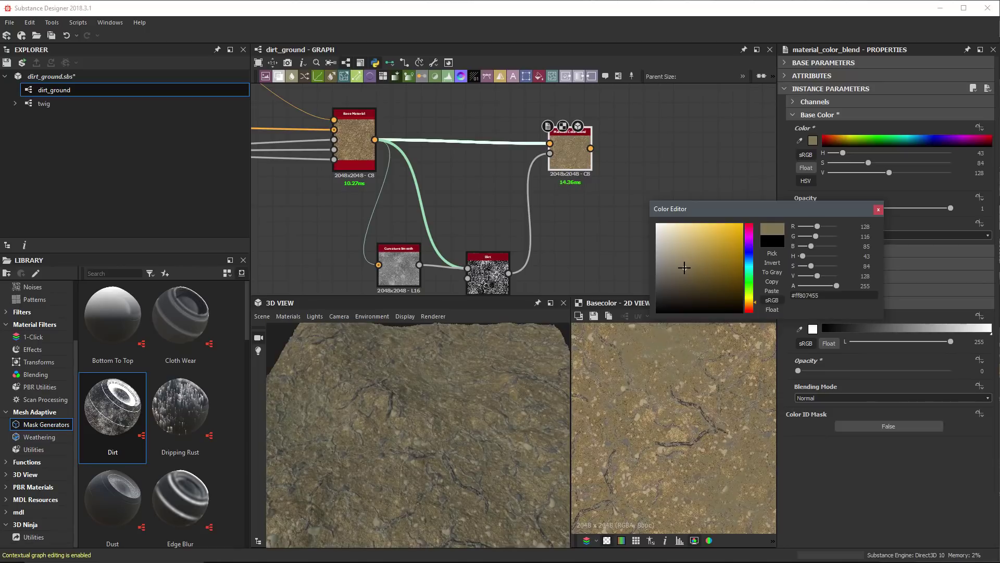
click(878, 209)
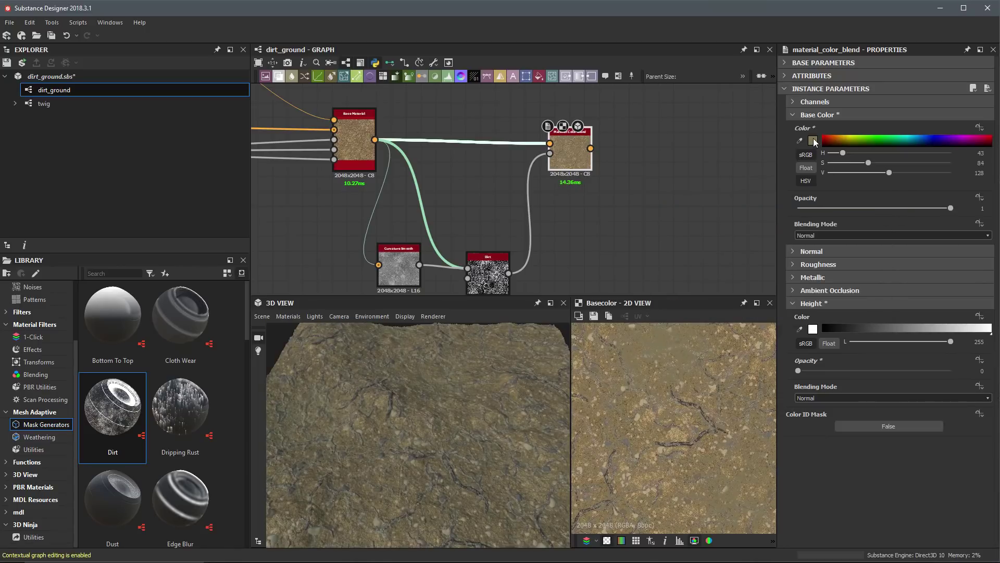
Step: Set the Base Color blending mode to Multiply with an opacity of 0.62 and check the ground in 3D
click(830, 236)
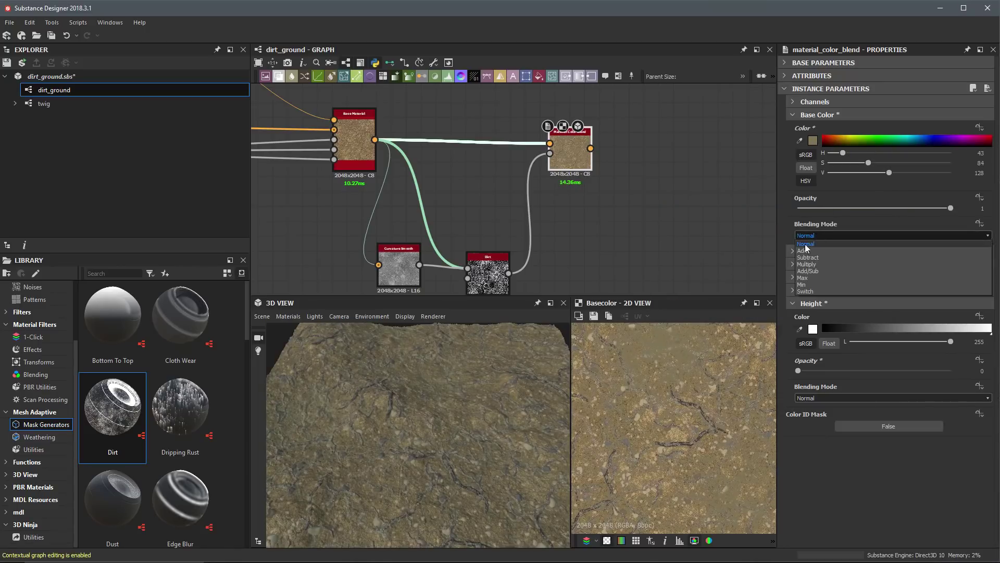
click(812, 264)
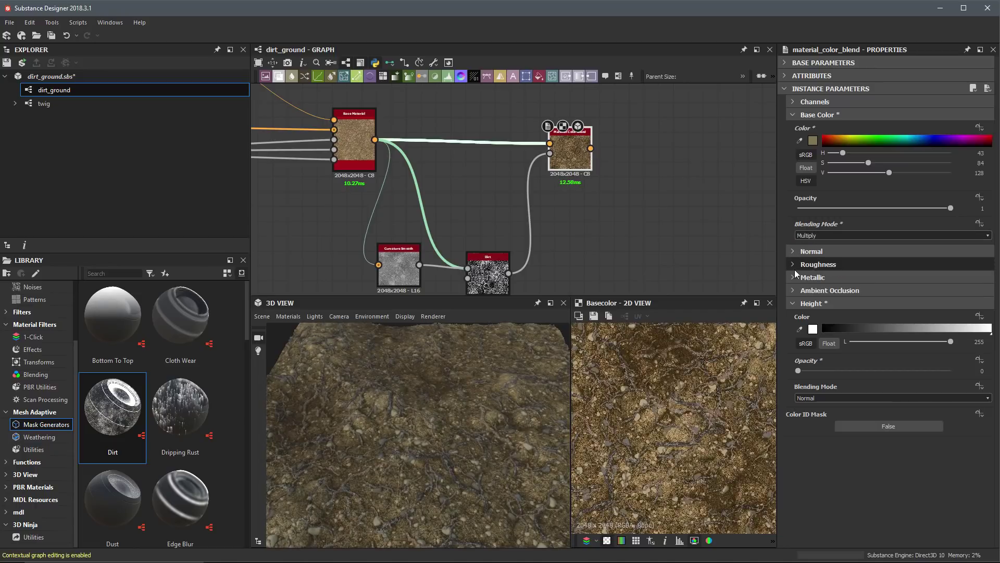
drag(477, 440, 423, 451)
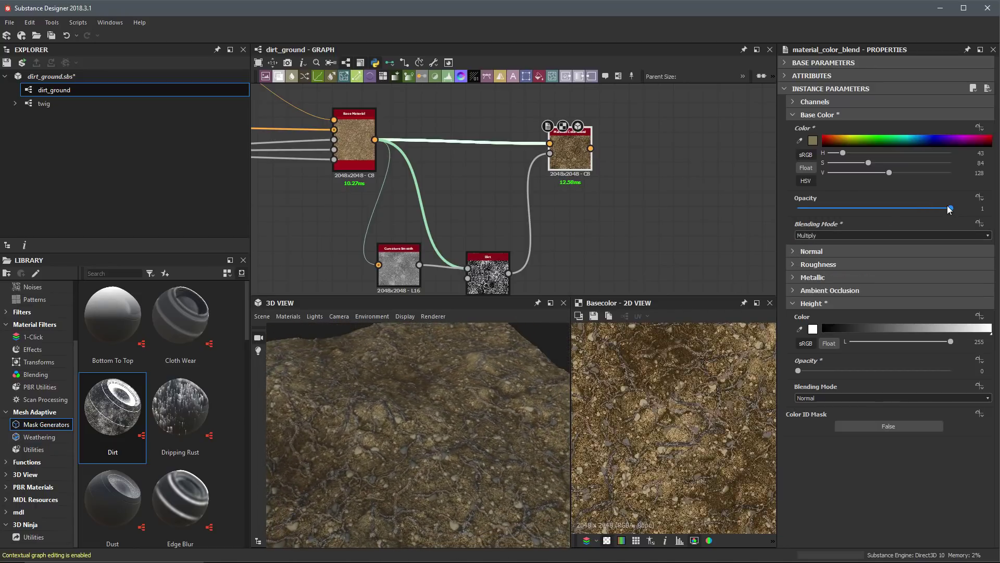
drag(949, 210, 891, 211)
drag(492, 382, 417, 401)
Step: Switch the graph to standard links and examine the separate channel connections of the Base Material and Material Color Blend
scroll(637, 186, up, 3)
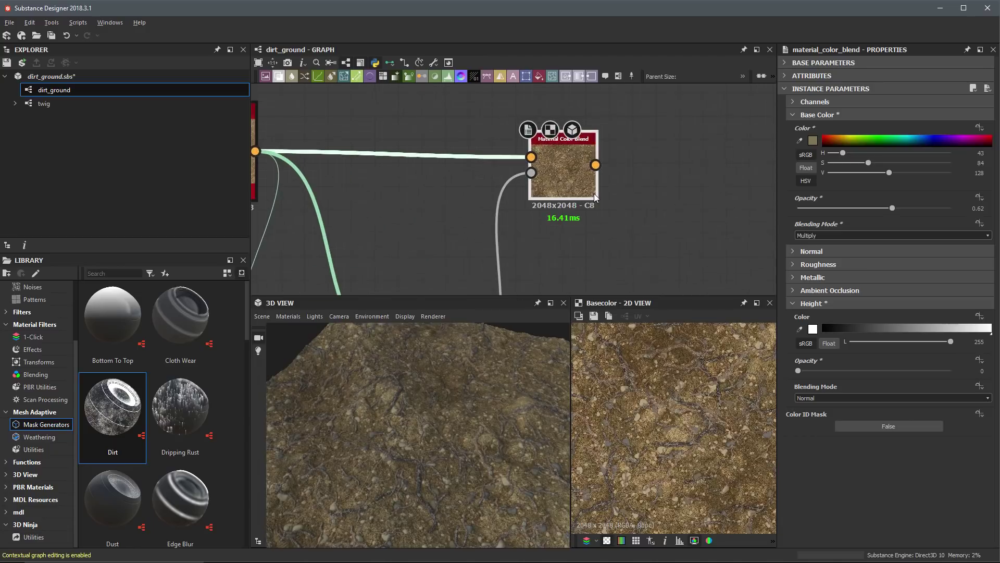
key(1)
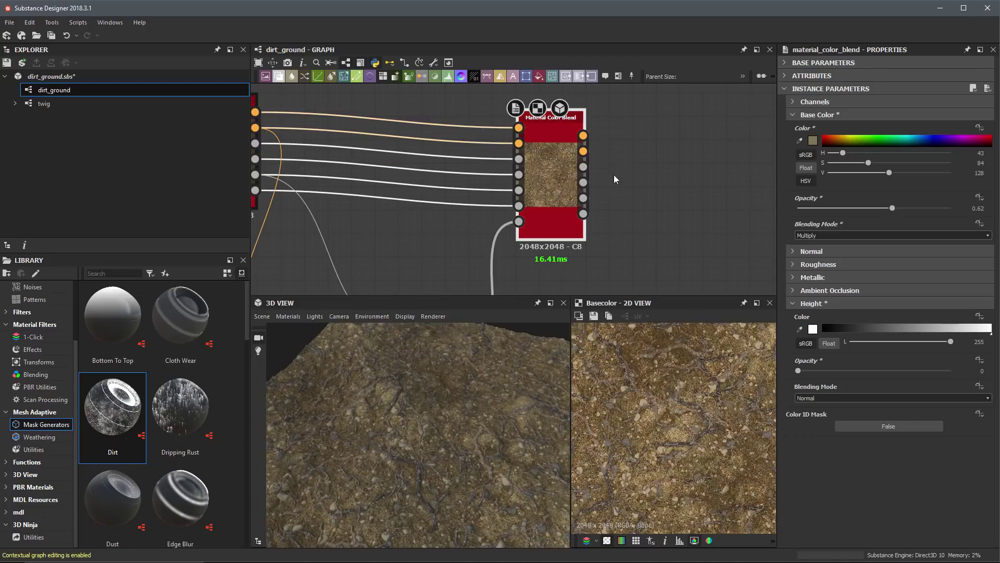
middle_drag(611, 146, 541, 141)
scroll(540, 142, up, 2)
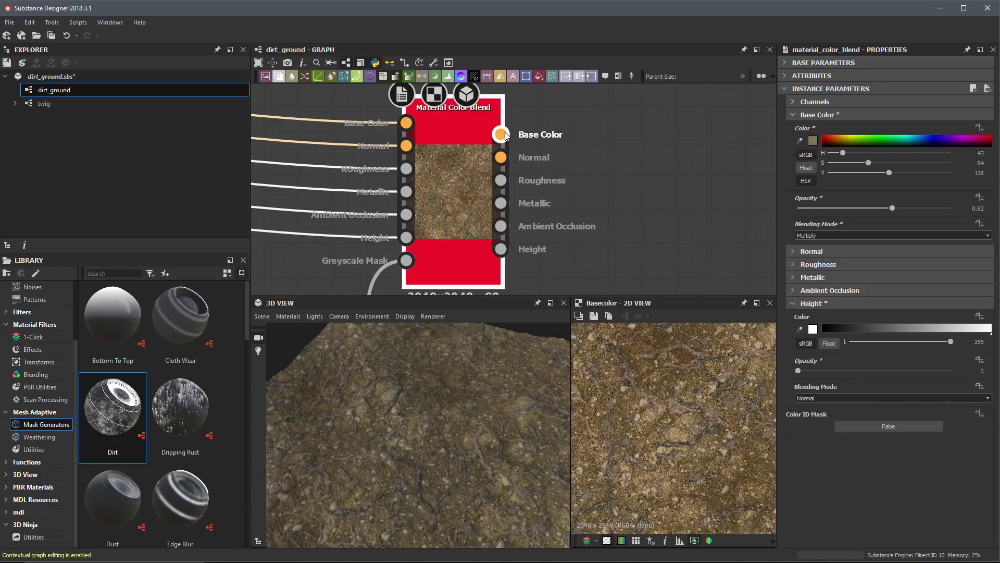
scroll(710, 423, up, 2)
middle_drag(713, 435, 700, 450)
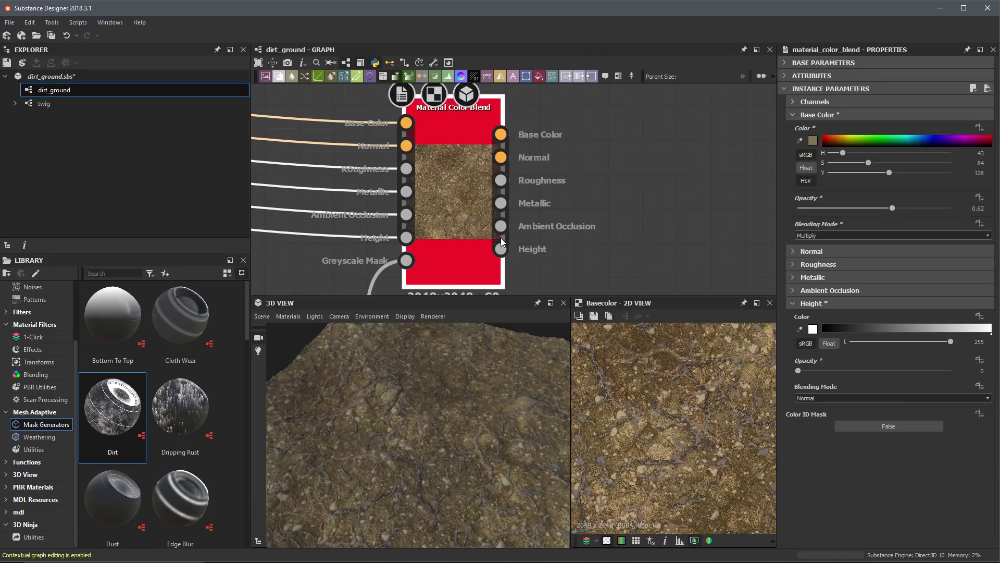
scroll(577, 189, down, 2)
middle_drag(537, 191, 684, 211)
scroll(595, 200, down, 2)
middle_drag(489, 170, 602, 167)
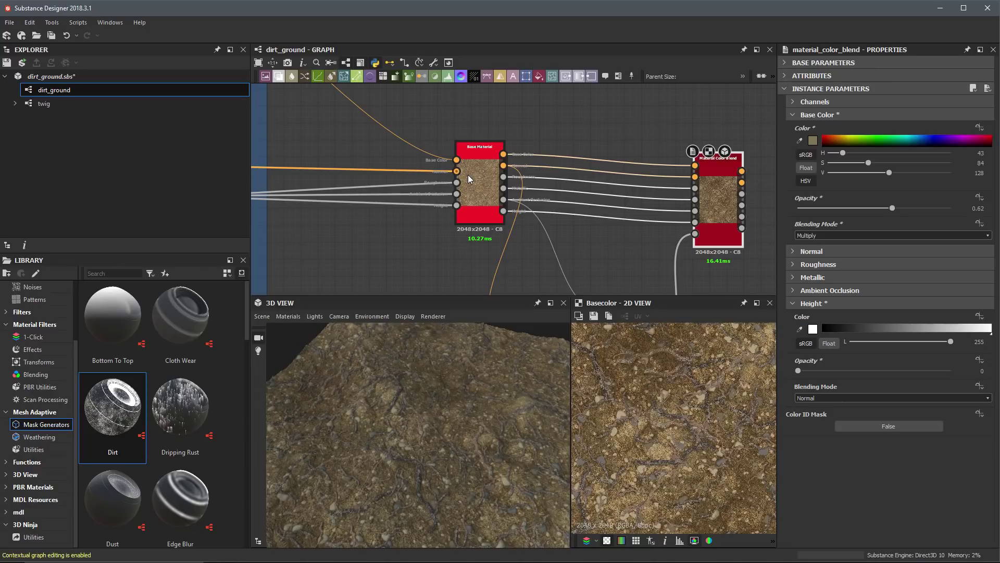
key(f)
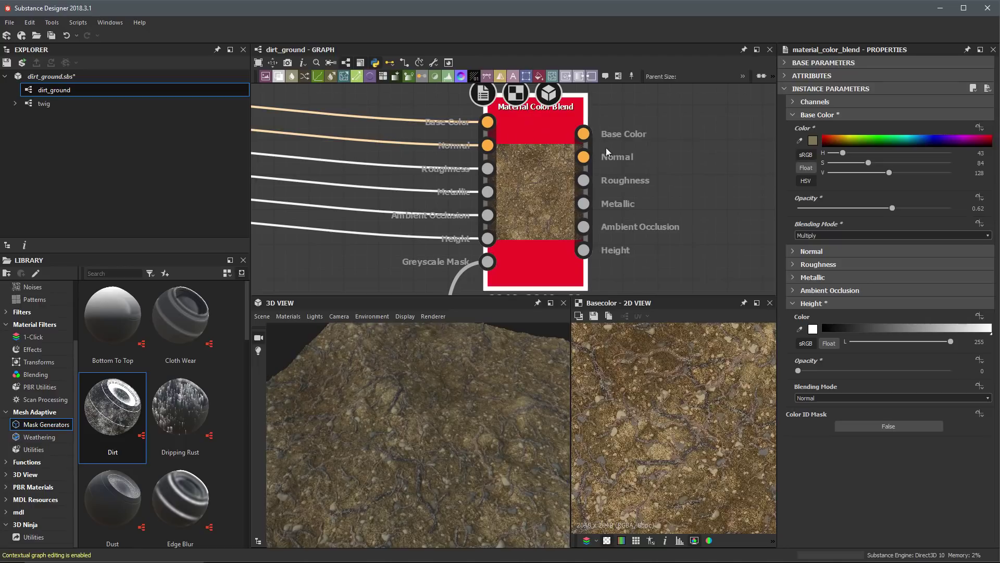
Step: Open the Material Color Blend's Normal parameters and inspect its Normal output in the 2D view
click(793, 115)
click(793, 128)
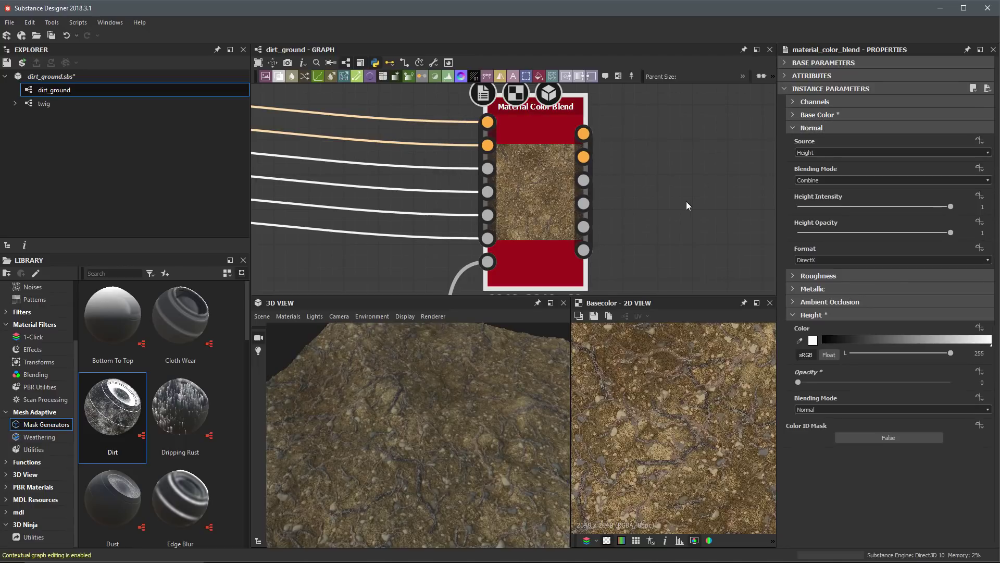
click(583, 157)
scroll(685, 388, up, 2)
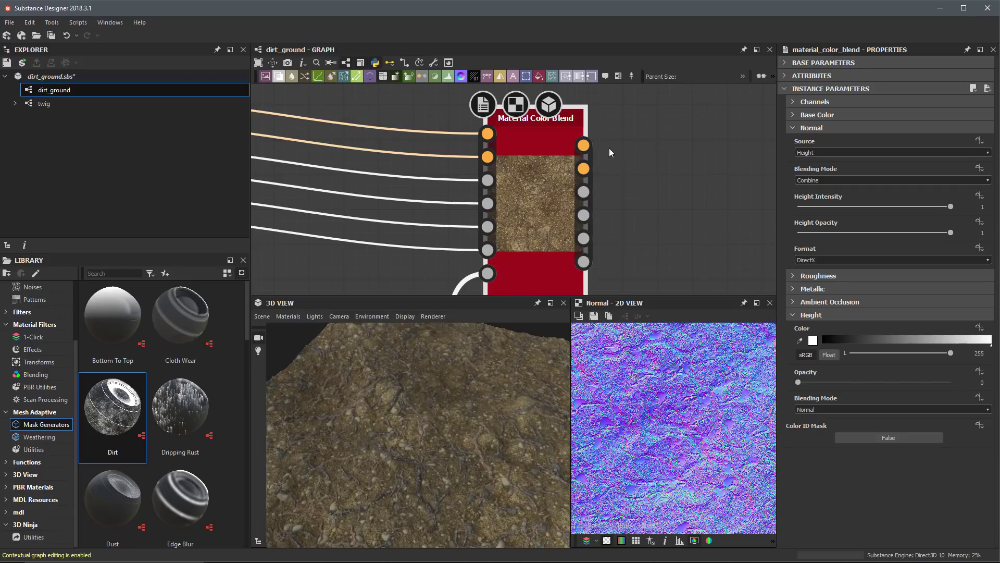
Step: Try Mask as the blend's Normal source against the incoming normal map, and return the source to Height
click(820, 152)
click(807, 167)
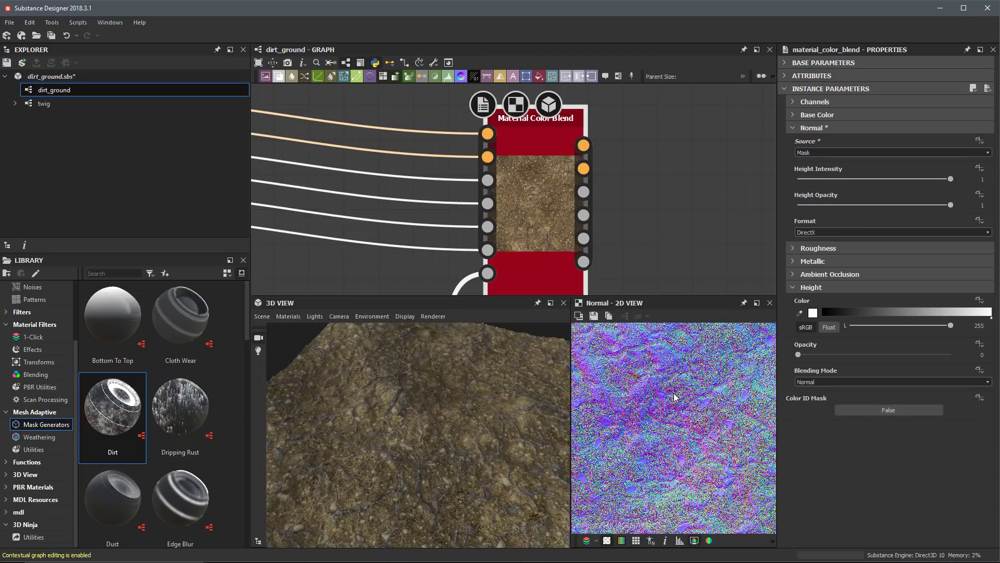
double_click(486, 158)
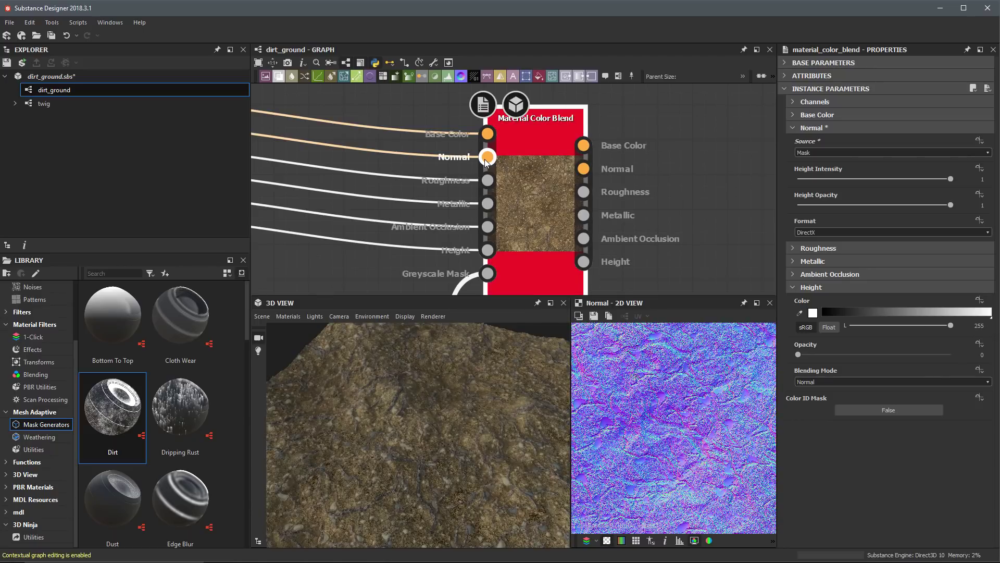
click(822, 152)
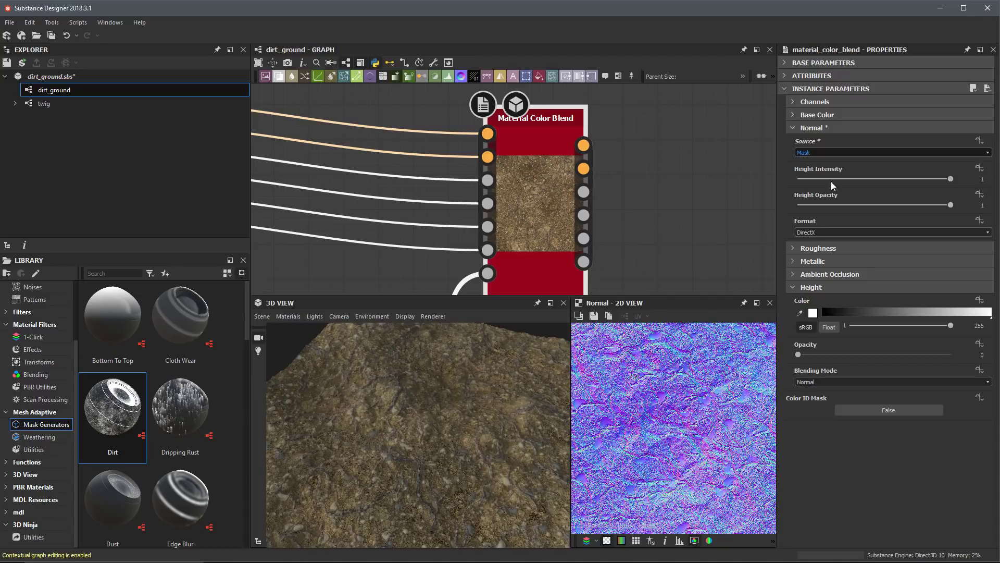
click(827, 172)
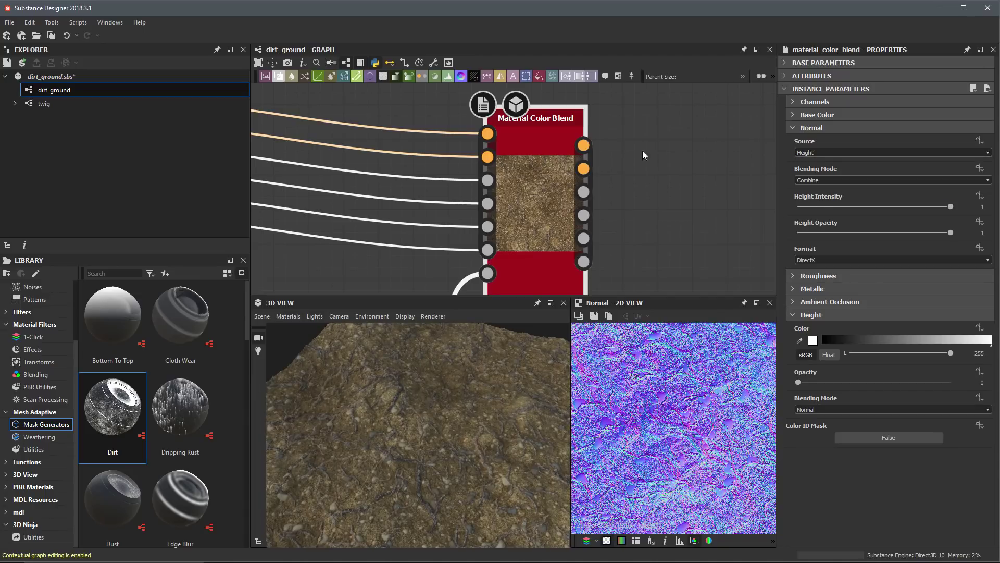
Step: Try a Roughness opacity of 0 on the Material Color Blend while viewing its Roughness output, and return it to 1
click(584, 192)
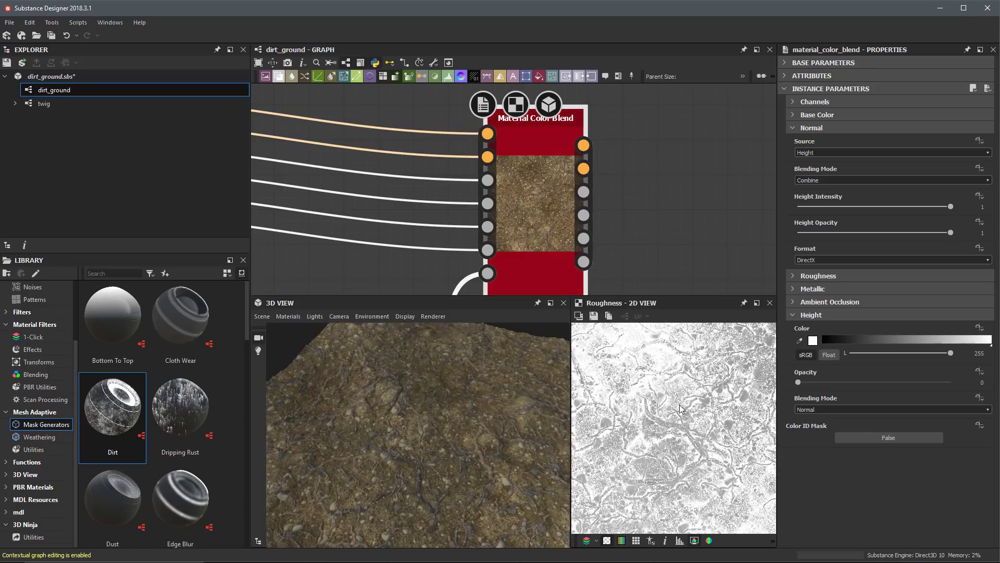
click(793, 128)
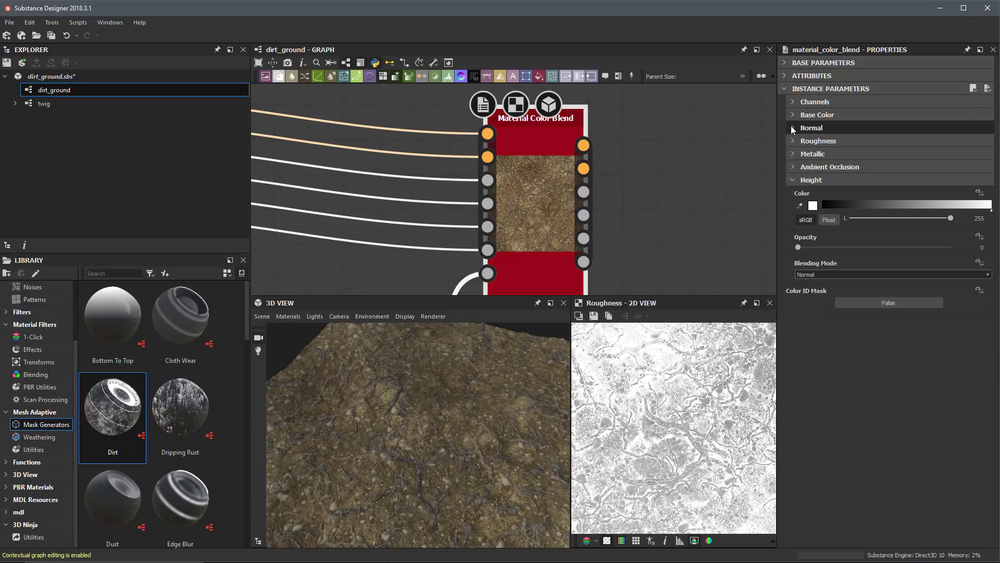
click(792, 141)
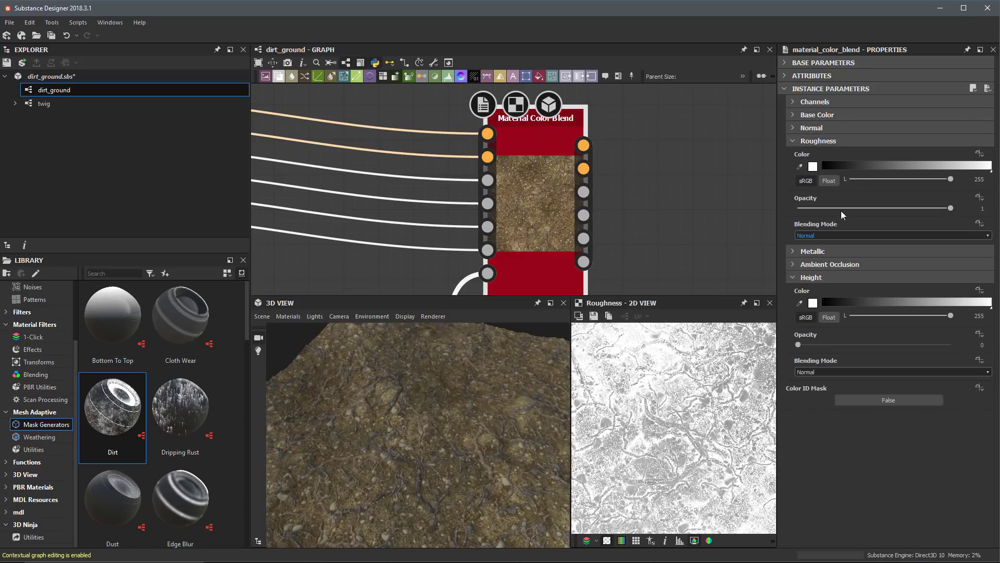
drag(951, 207, 681, 208)
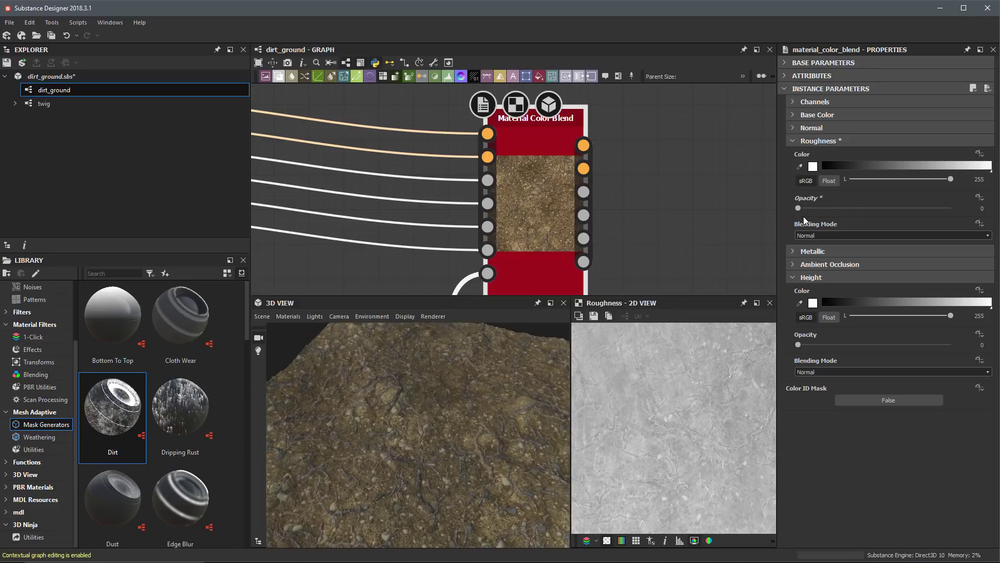
mouse_move(865, 208)
mouse_down()
mouse_move(980, 208)
mouse_move(871, 212)
mouse_up()
click(948, 208)
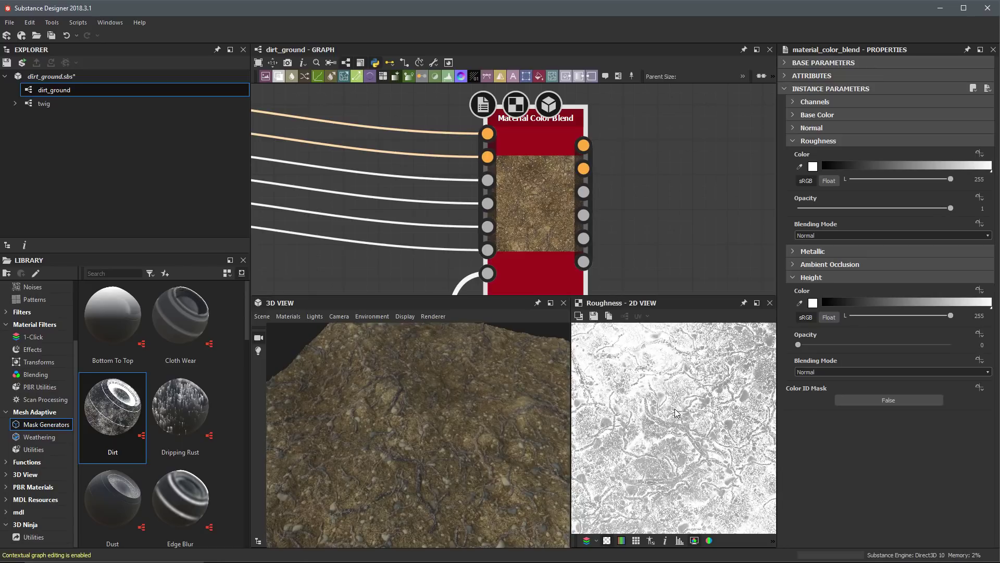
Step: Compare the blend's Roughness output with its incoming Greyscale Mask in the 2D view
scroll(688, 419, down, 2)
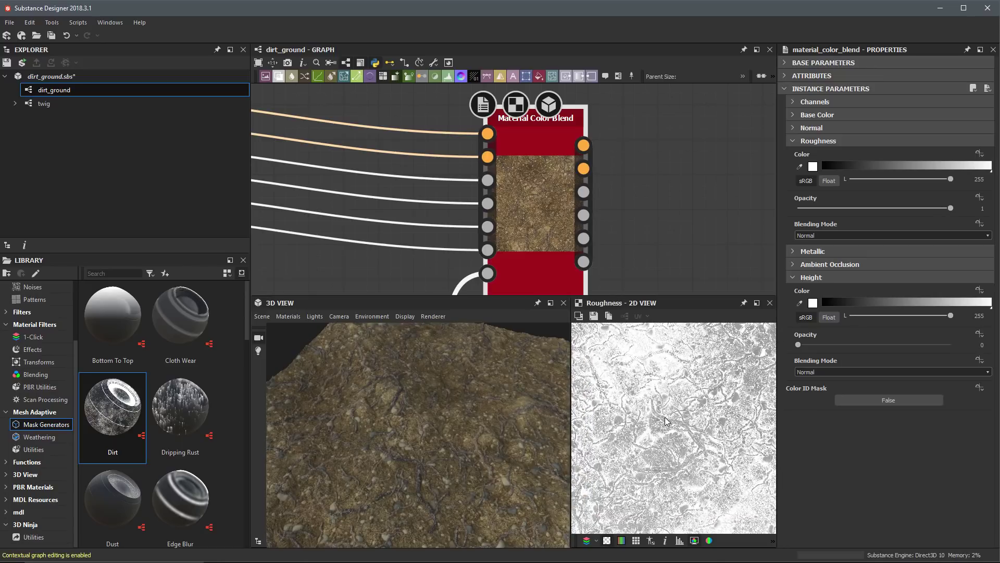
click(487, 273)
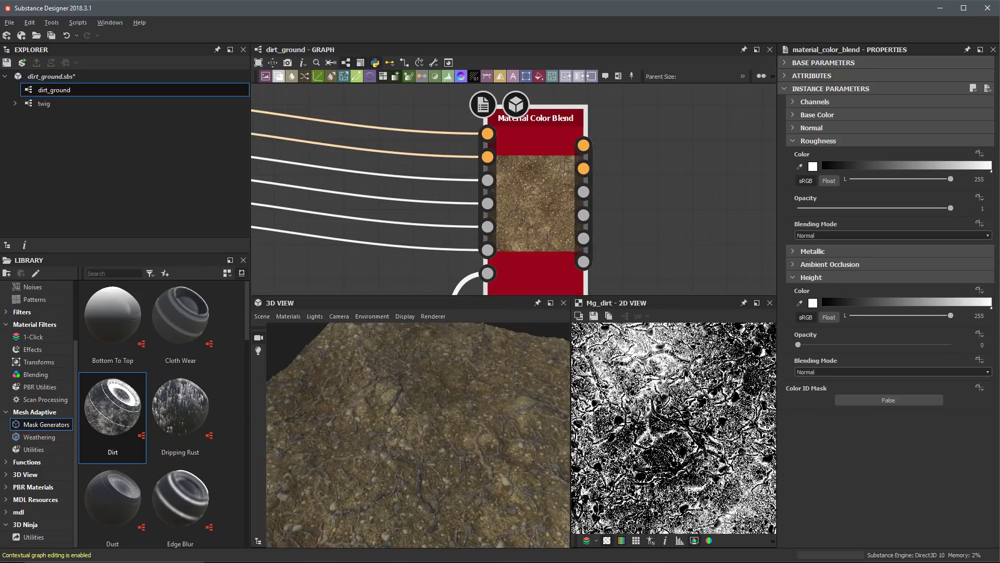
click(584, 192)
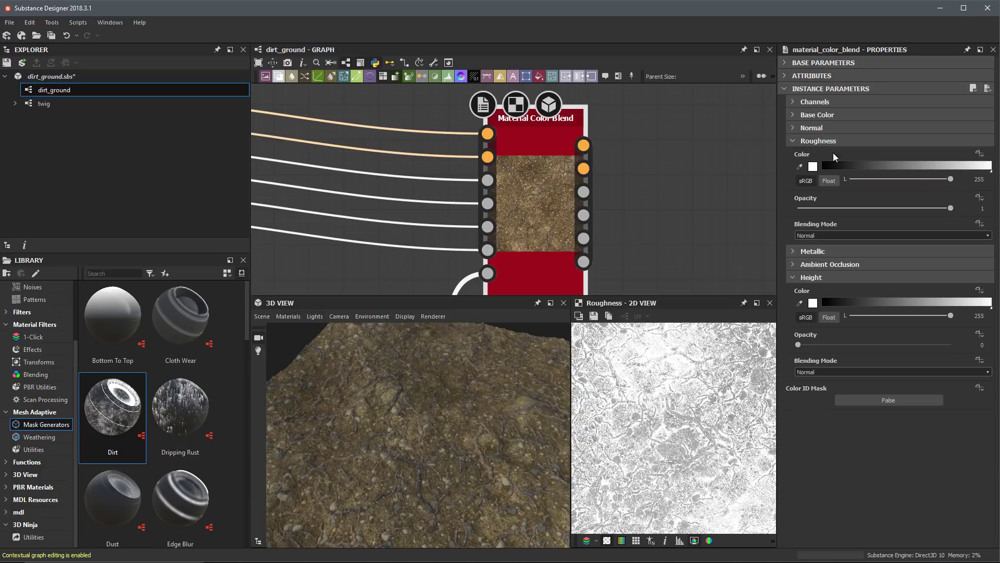
Step: Try Roughness color values of 0 and 156 while checking the ground in 3D, and return the color to 255
drag(946, 182, 850, 182)
drag(491, 462, 513, 442)
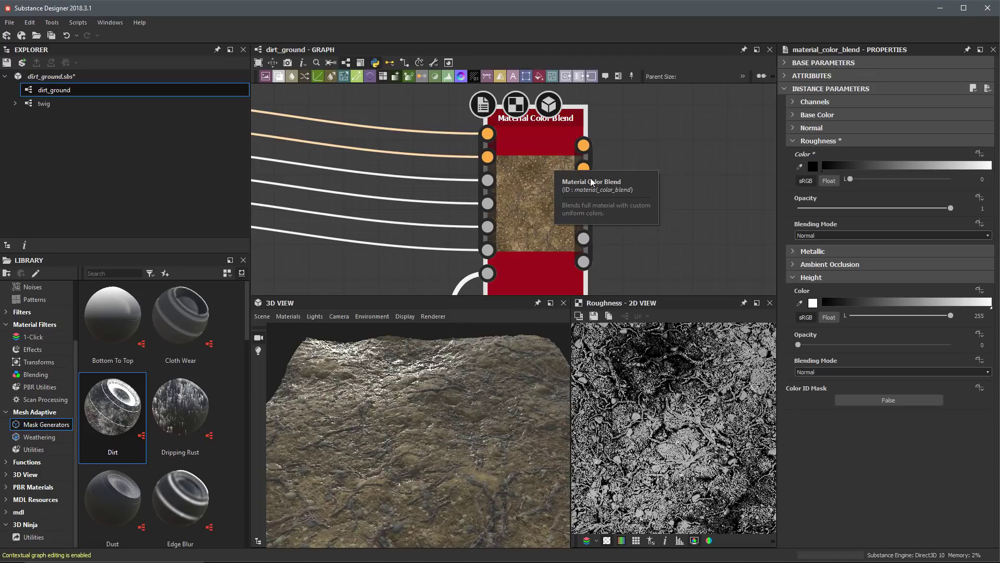
drag(850, 179, 911, 179)
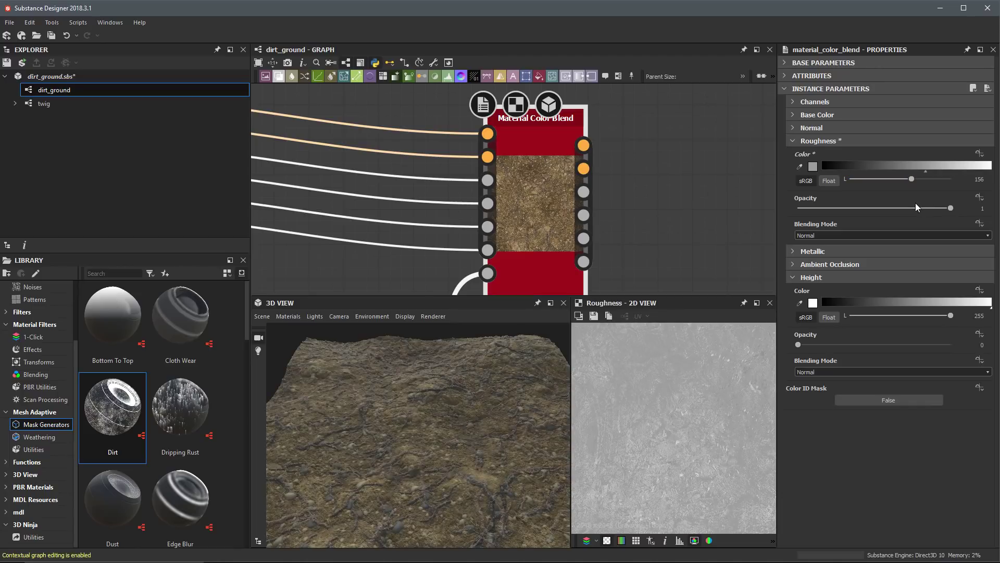
drag(449, 413, 508, 408)
drag(912, 178, 960, 179)
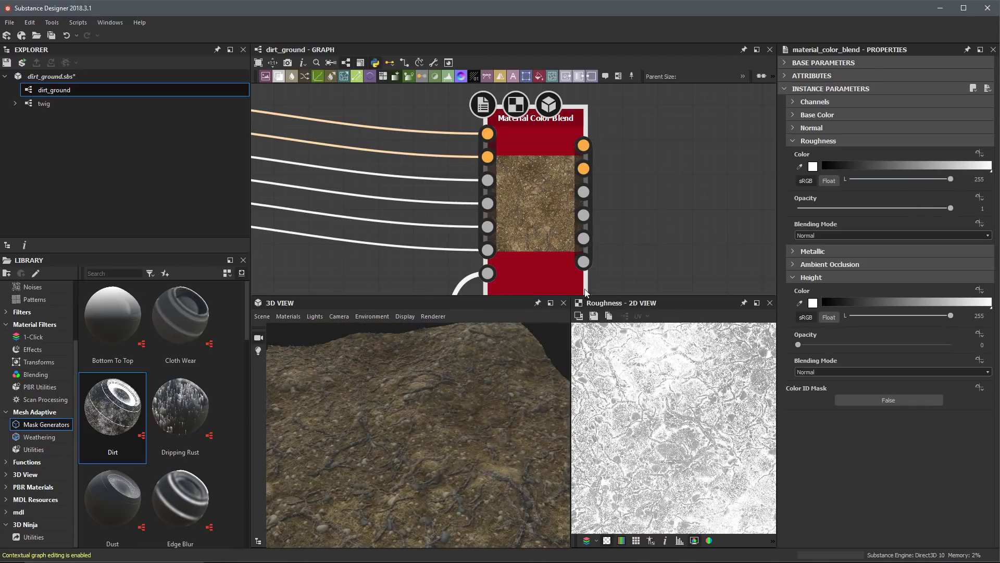
drag(501, 414, 476, 413)
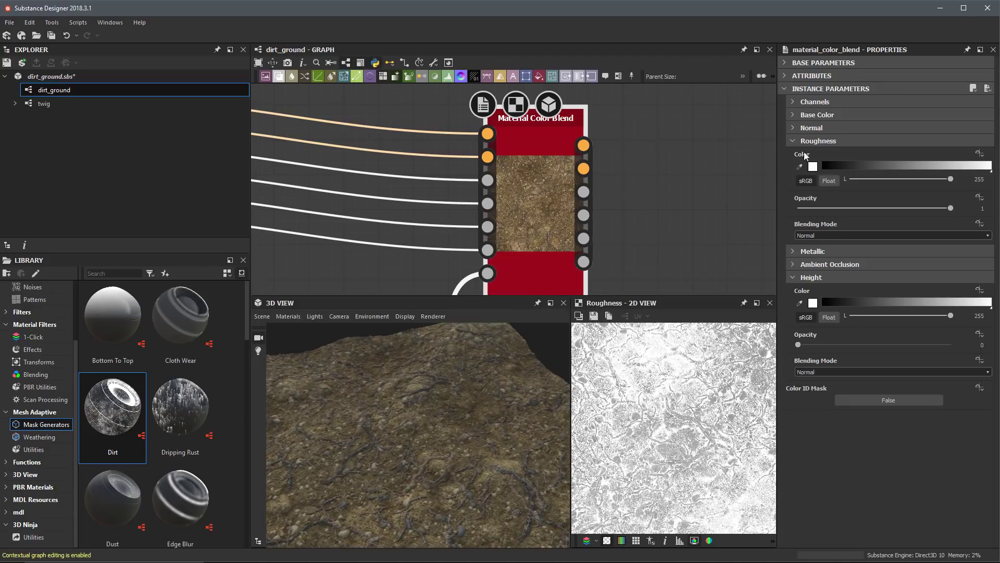
click(792, 140)
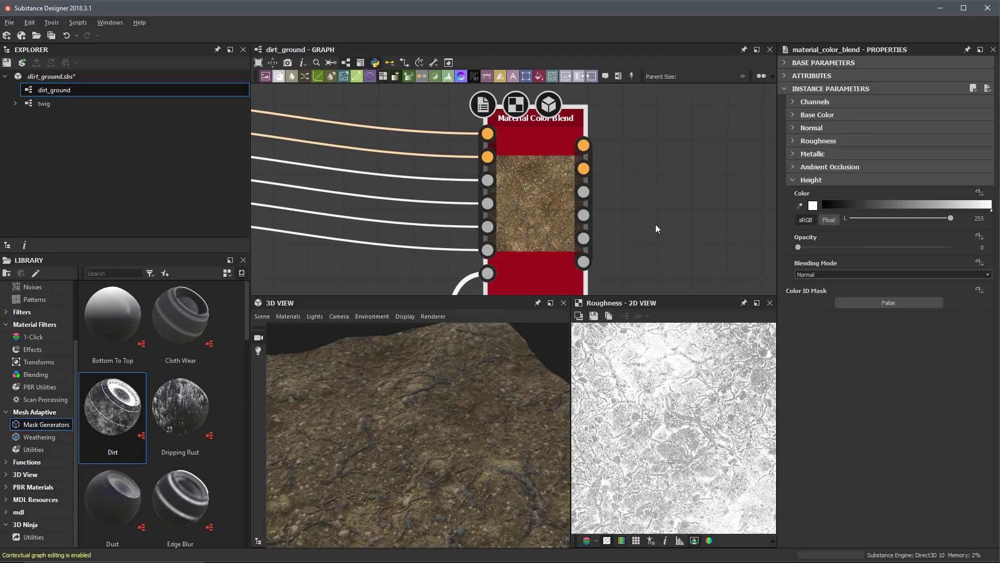
Step: Inspect the blend's Metallic and Ambient Occlusion outputs in the 2D view
middle_drag(589, 216, 589, 180)
click(585, 180)
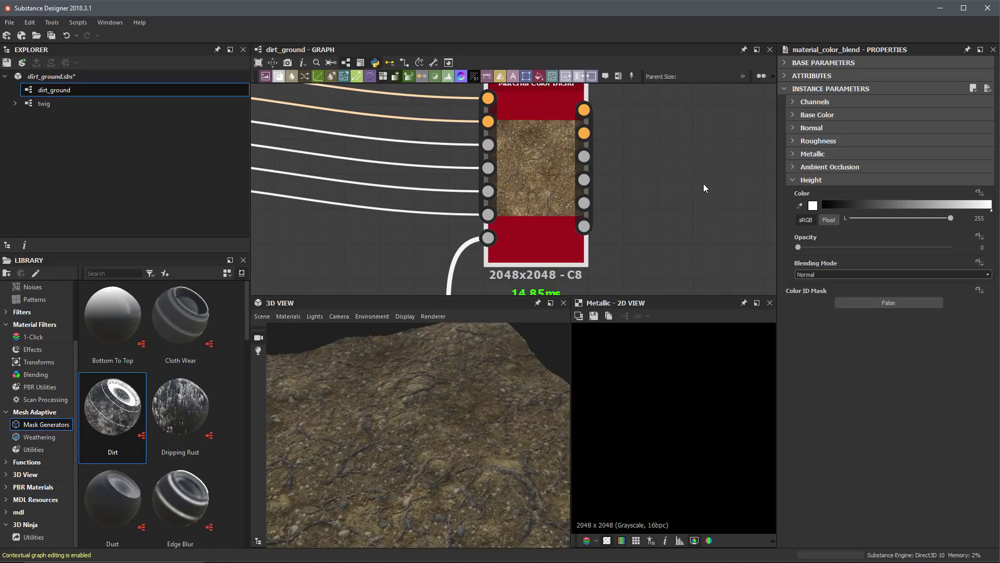
click(584, 203)
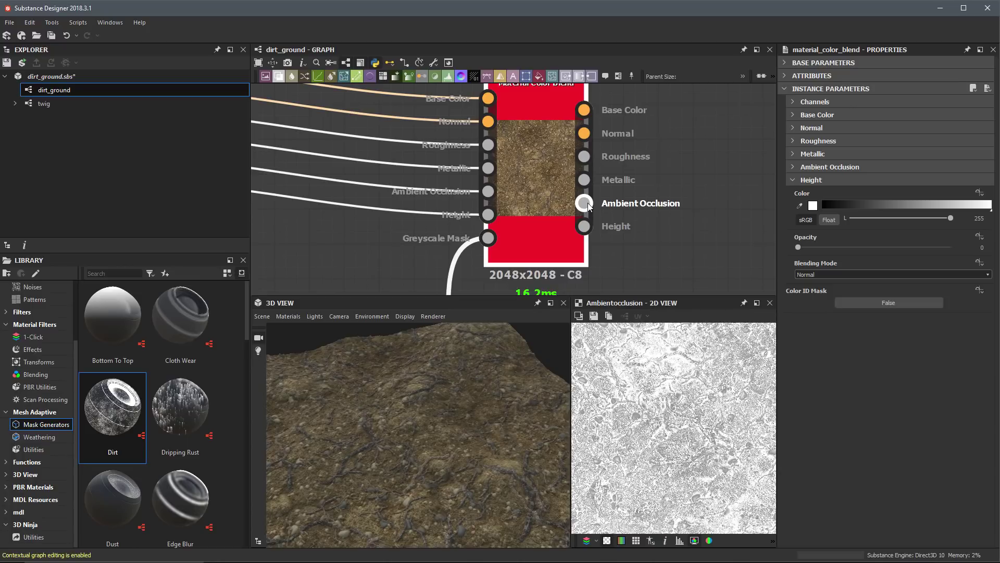
Step: Try an Ambient Occlusion opacity of 0 on the blend, and return it to 1
click(792, 166)
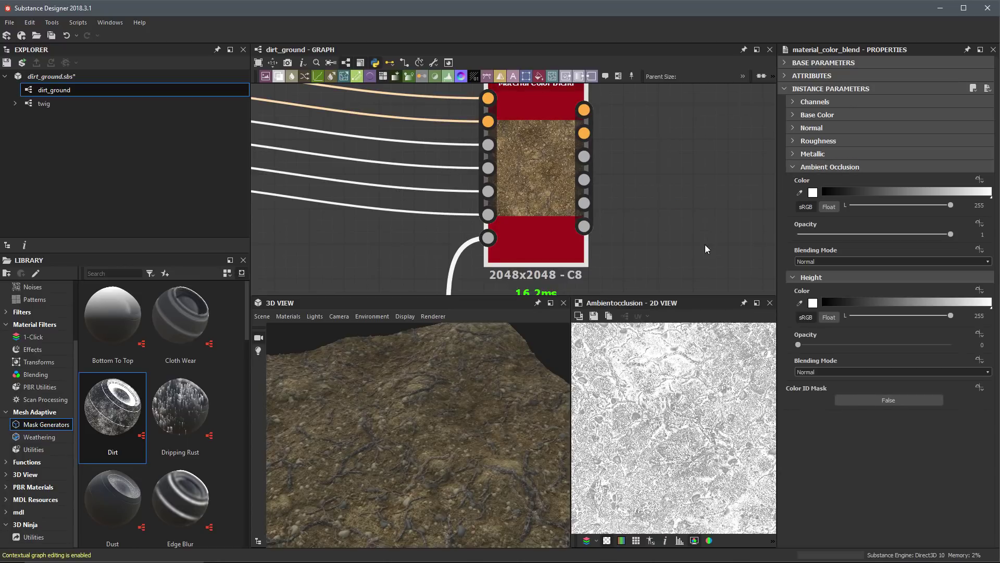
drag(951, 234, 771, 234)
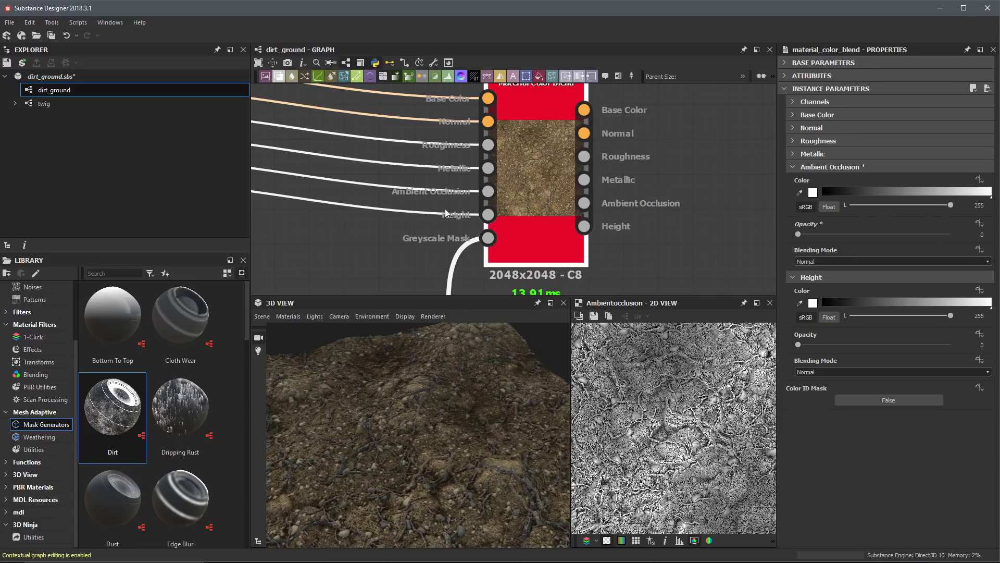
drag(802, 237, 957, 236)
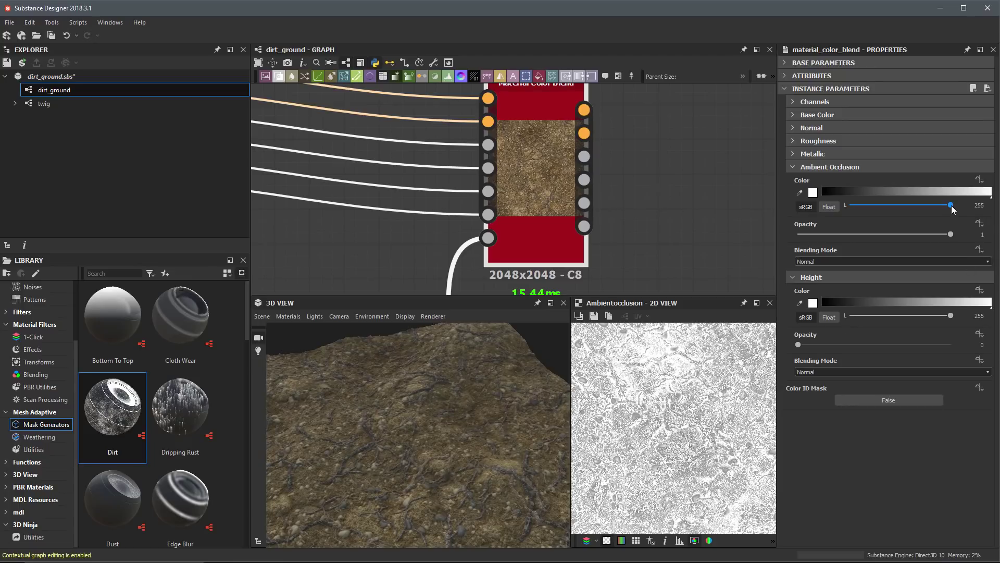
Step: Set the blend's Ambient Occlusion color to 159, and check the Height output in 2D and the ground in 3D
drag(951, 206, 963, 235)
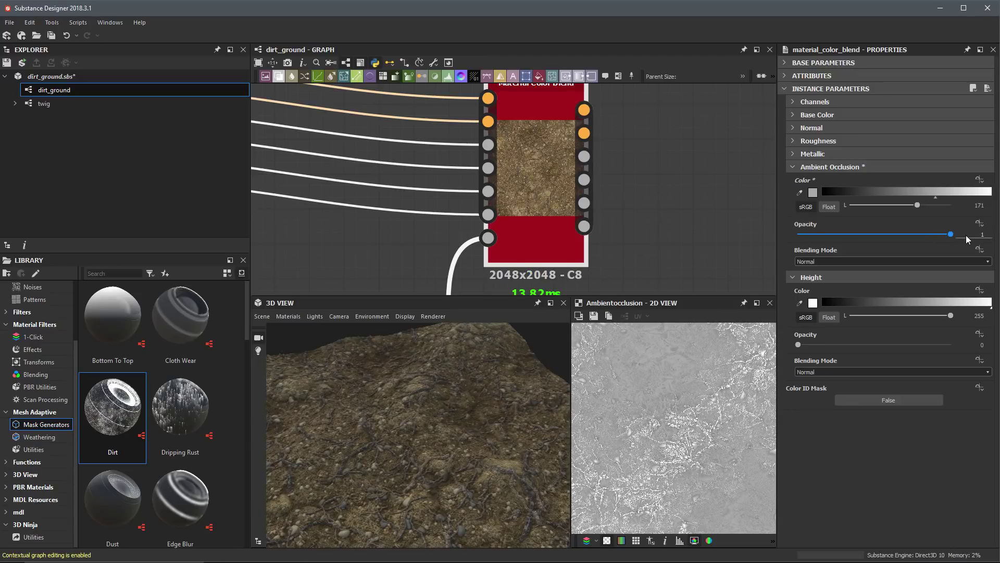
drag(918, 205, 913, 206)
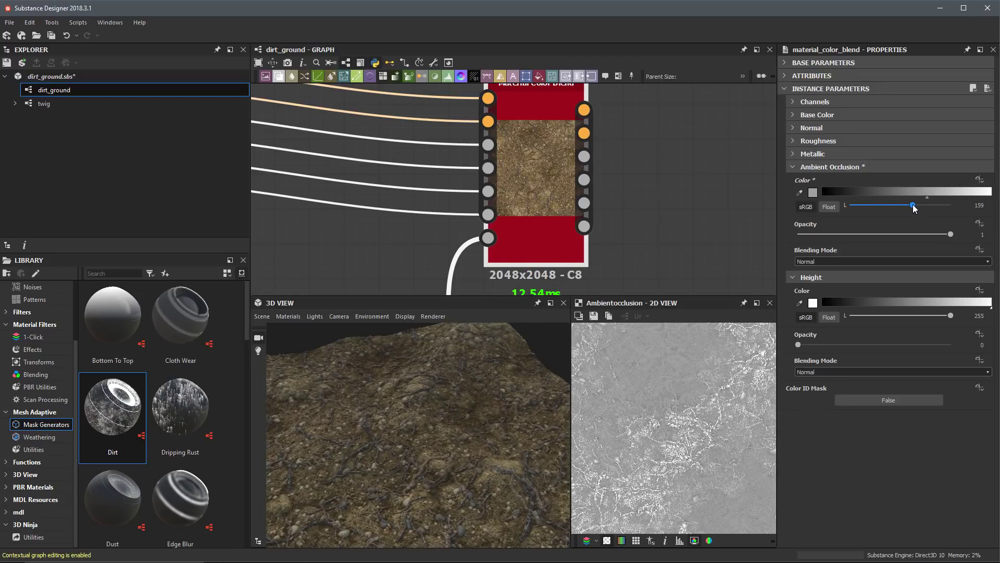
click(584, 226)
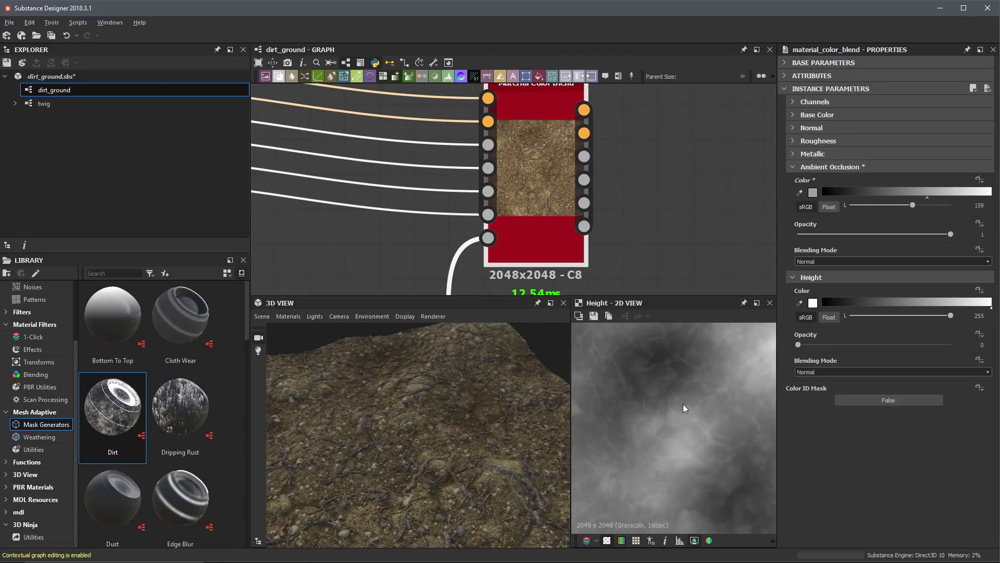
click(792, 167)
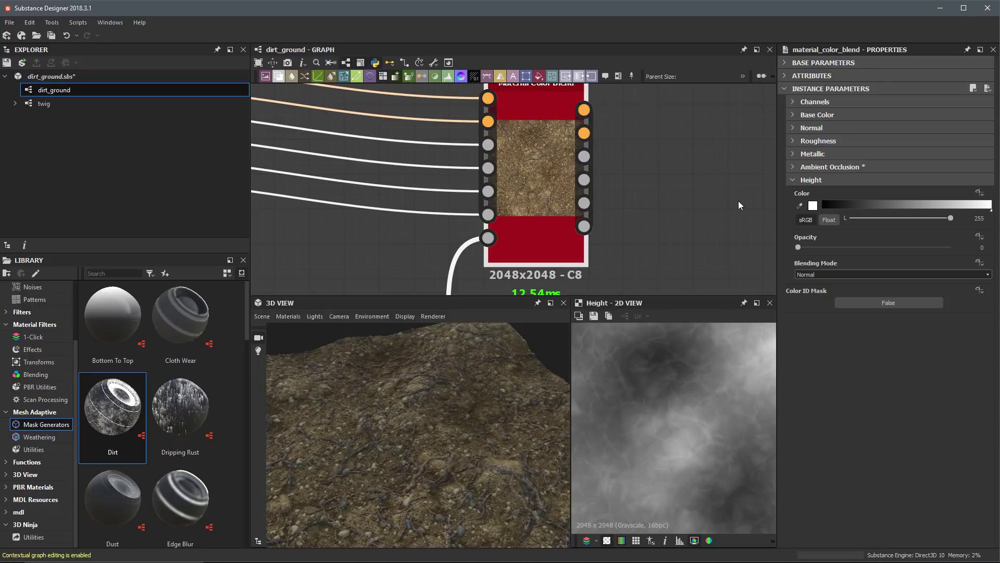
drag(532, 417, 429, 451)
scroll(592, 262, down, 5)
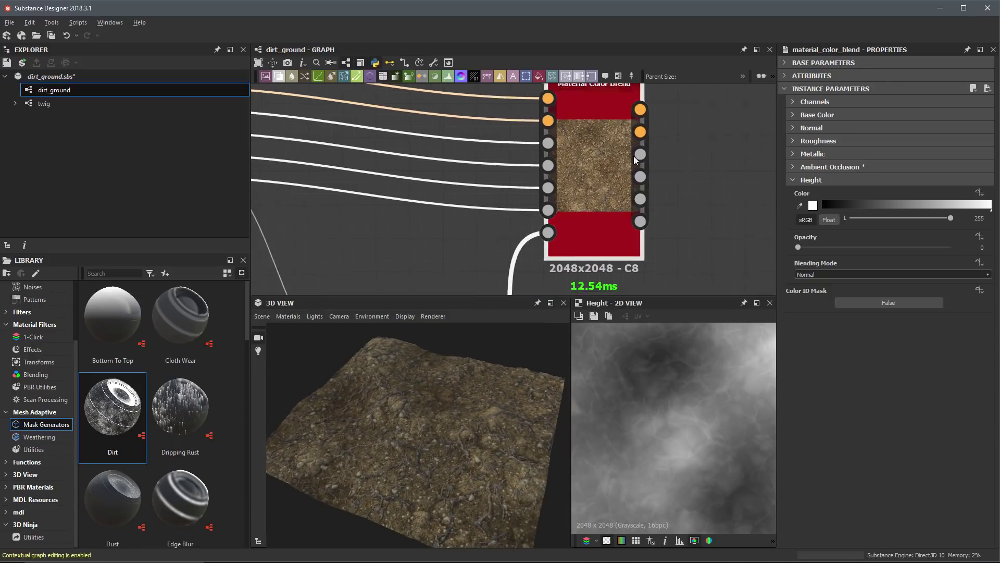
Step: Open the parameters of the Dirt generator that feeds the blend's Greyscale Mask
middle_drag(607, 197, 588, 175)
scroll(588, 176, up, 1)
drag(640, 162, 645, 157)
middle_drag(550, 230, 532, 205)
scroll(532, 204, up, 3)
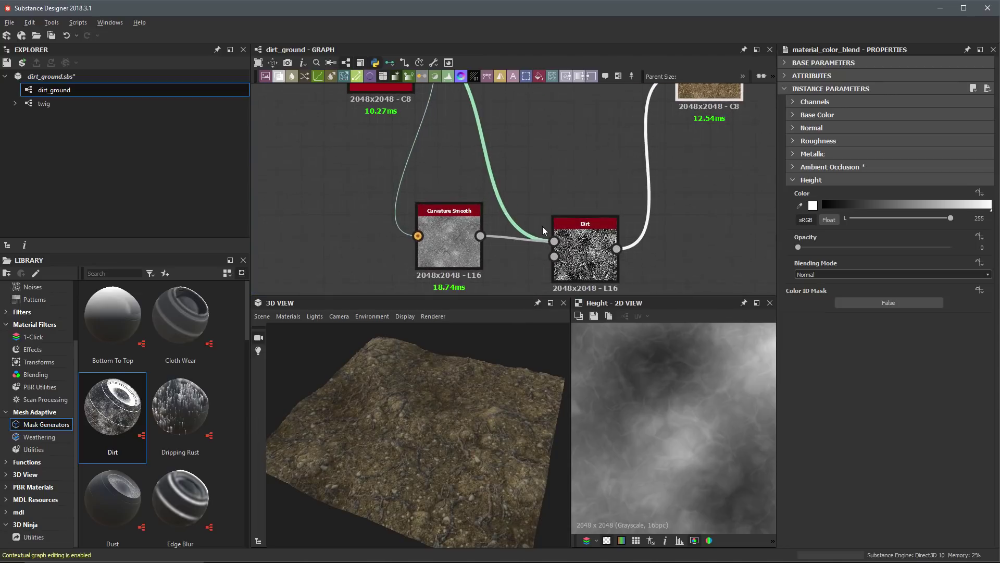
click(572, 223)
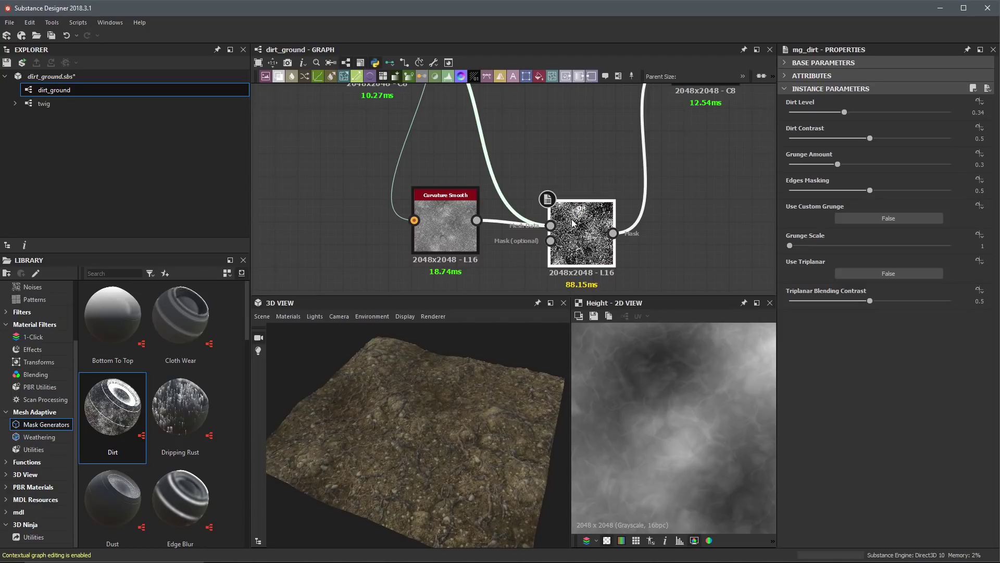
scroll(672, 221, down, 1)
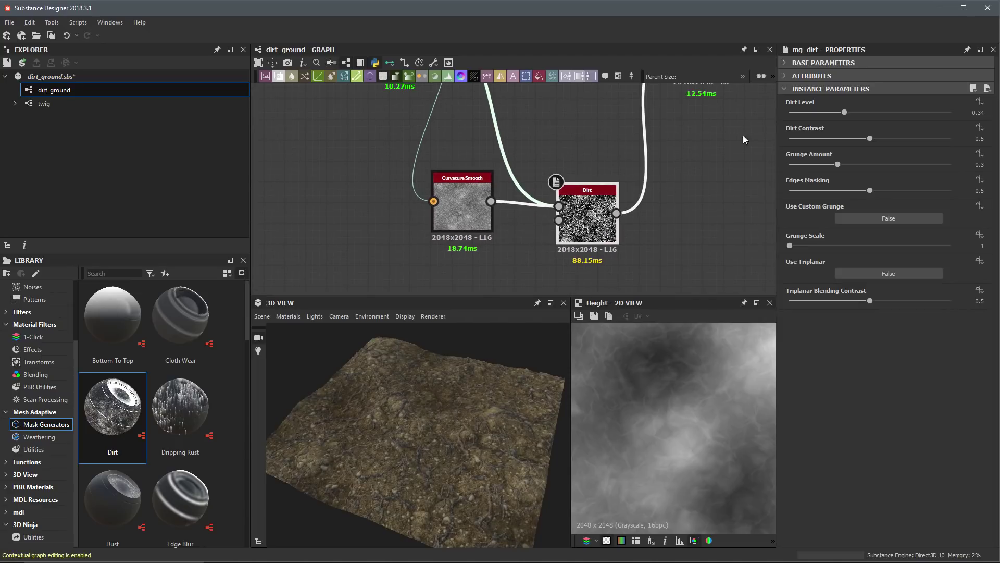
Step: Try Dirt Level values of 0.11 and 0.75 while checking the ground in 3D
drag(818, 114, 806, 112)
drag(542, 411, 433, 371)
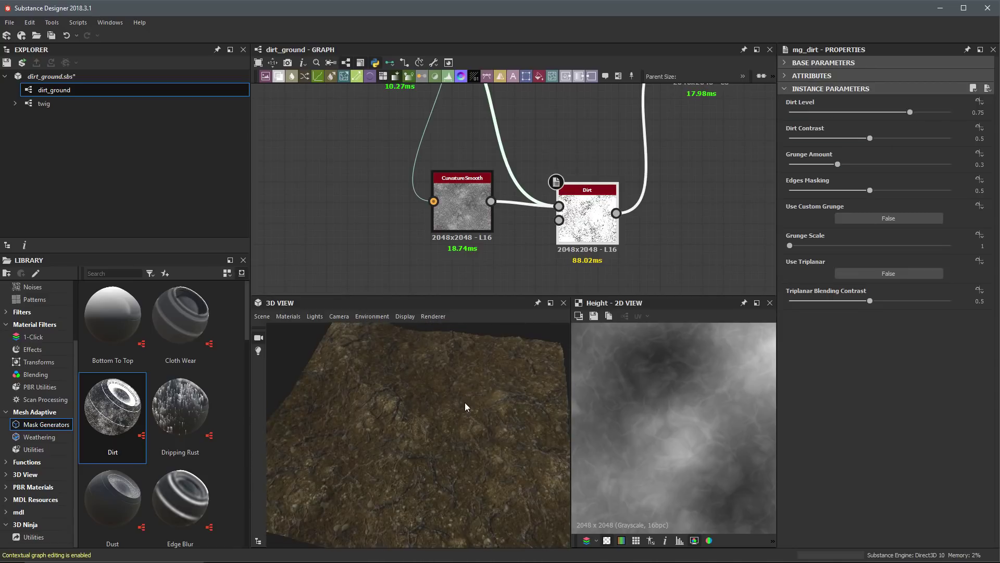
drag(465, 403, 492, 476)
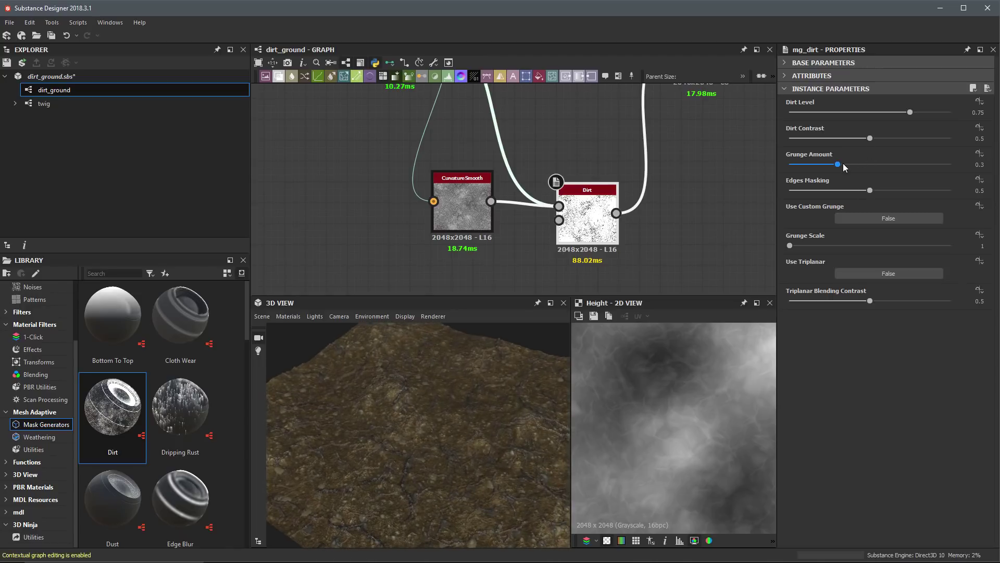
Step: Set the Dirt generator's Dirt Contrast to 0.3, Grunge Amount to 0.5 and Dirt Level to 0.23, and check the ground in 3D
drag(841, 163, 838, 137)
drag(490, 375, 469, 406)
drag(851, 112, 826, 111)
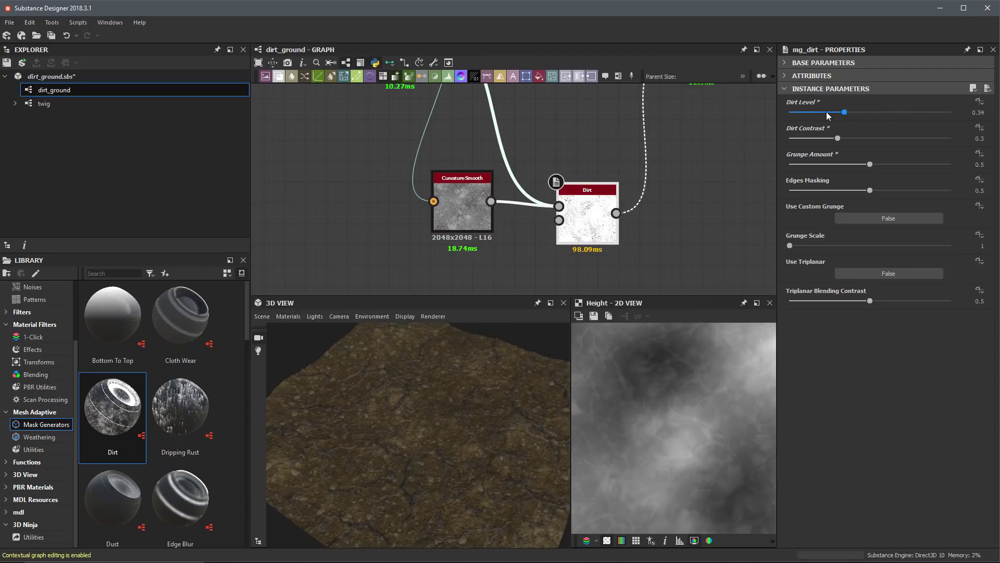
mouse_move(483, 412)
mouse_down()
mouse_move(457, 412)
mouse_move(457, 446)
mouse_move(482, 432)
mouse_up()
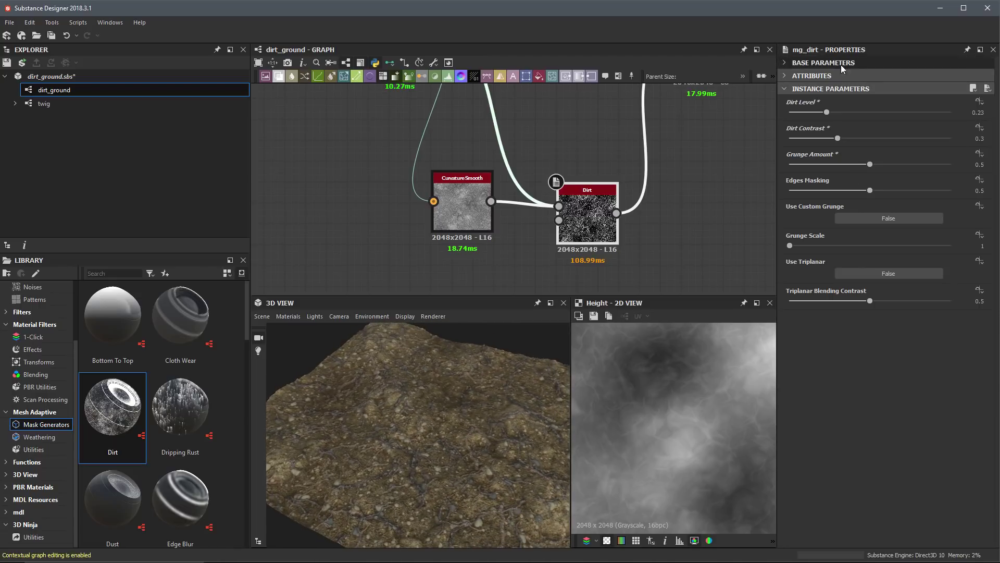